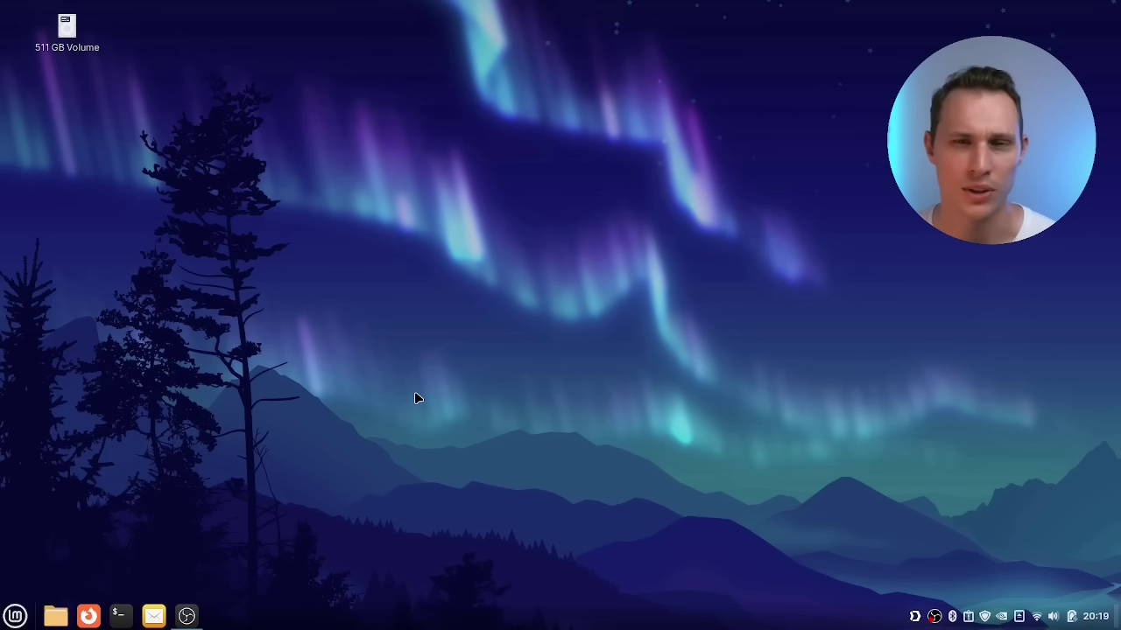
Step: Launch Cinnamon Font Selection from the applications menu by searching 'twe'
left_click(16, 615)
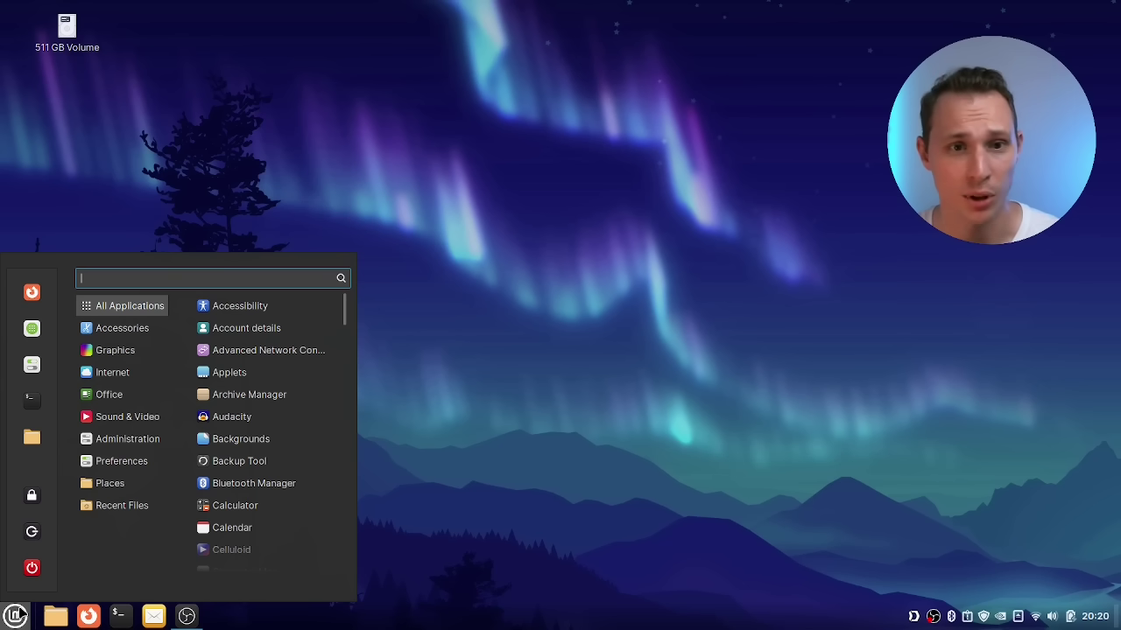
type("twe")
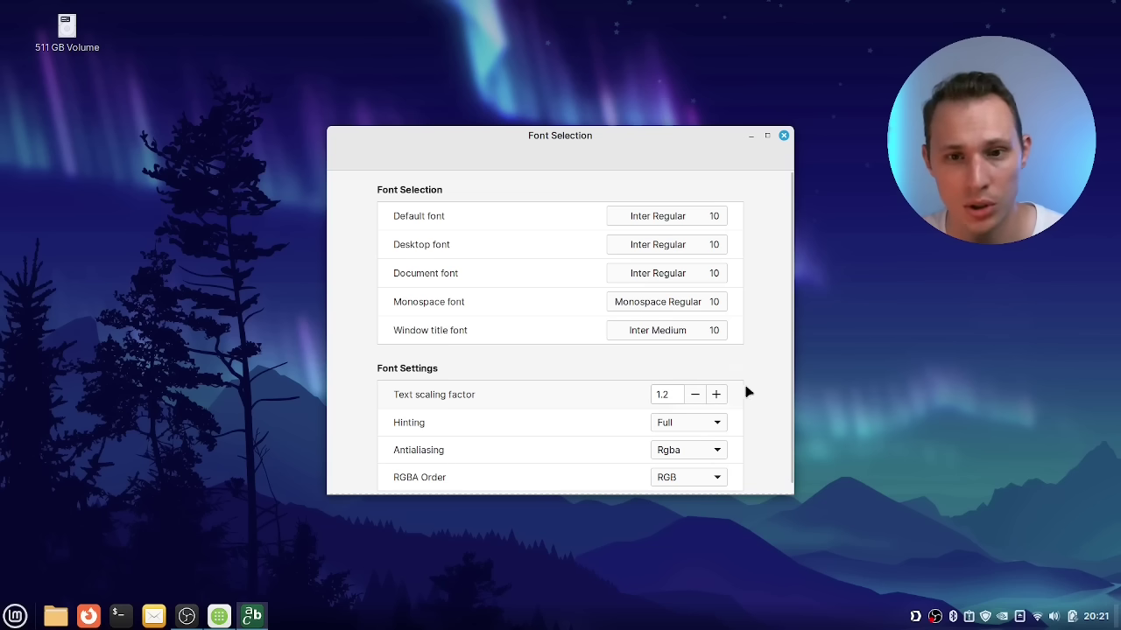
scroll(748, 393, "down", 1)
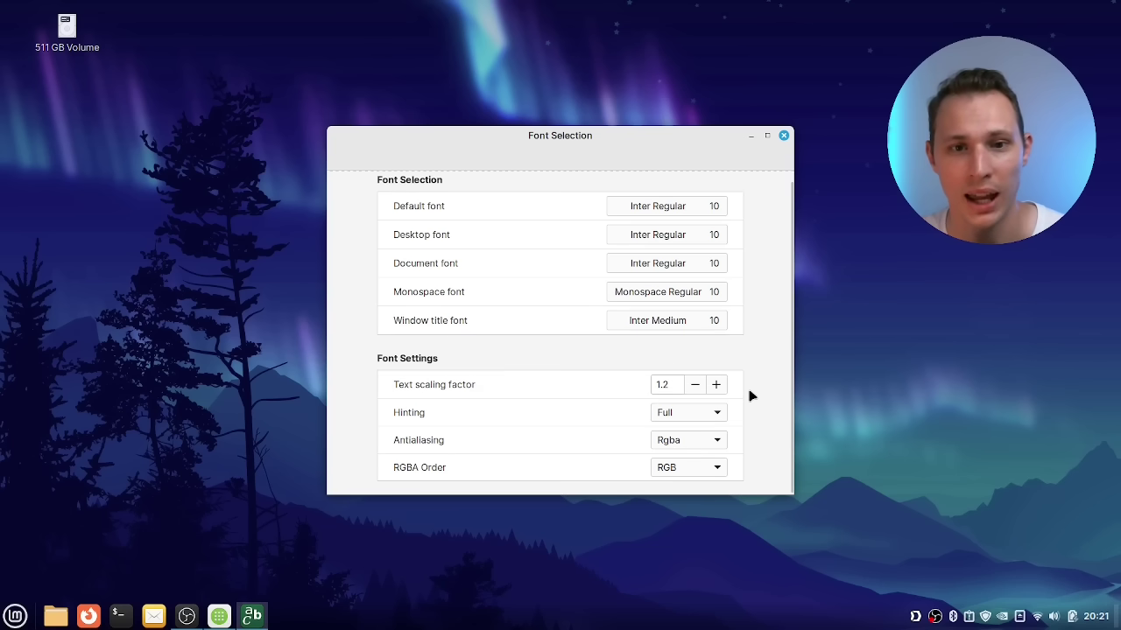
Step: Leave font hinting set to Full, then bring the Software Manager to the front
left_click(708, 414)
left_click(760, 445)
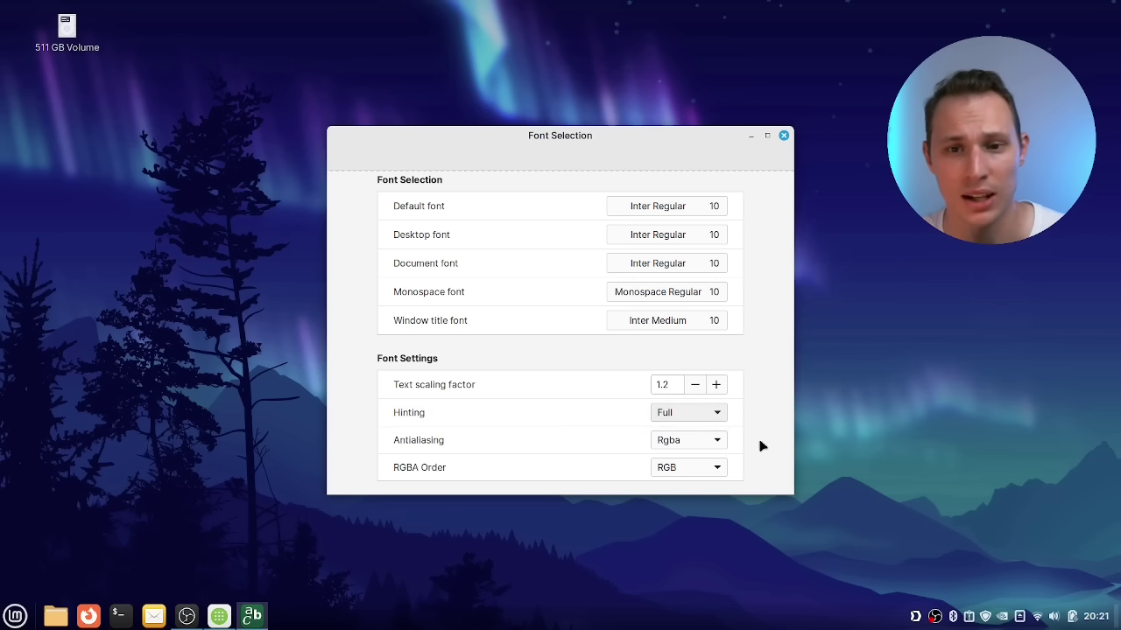
scroll(643, 443, "up", 1)
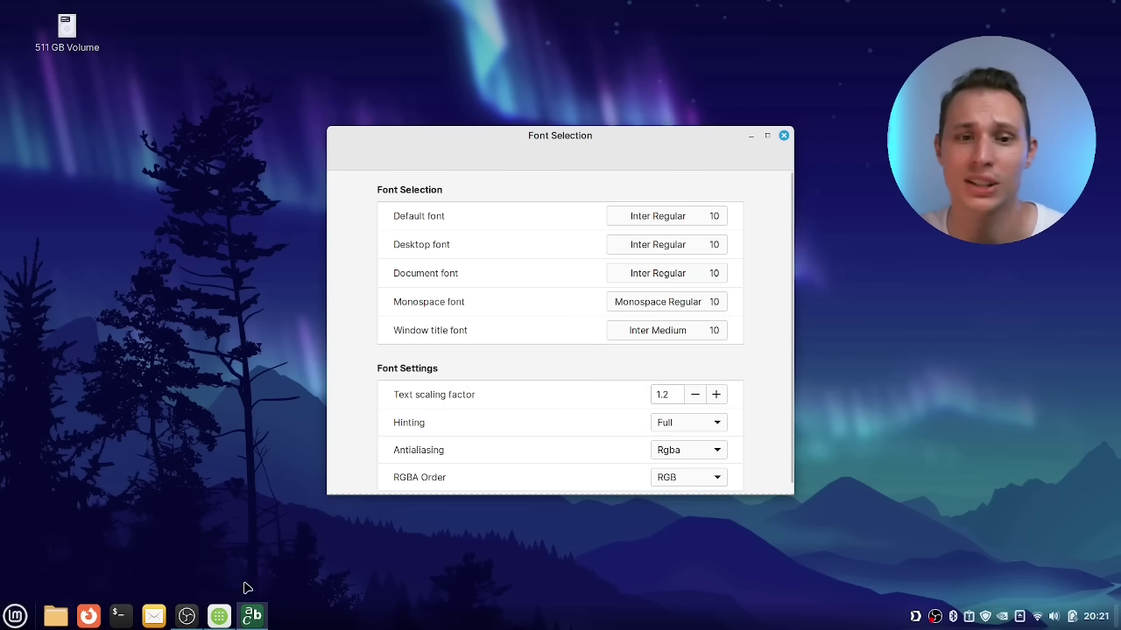
left_click(226, 616)
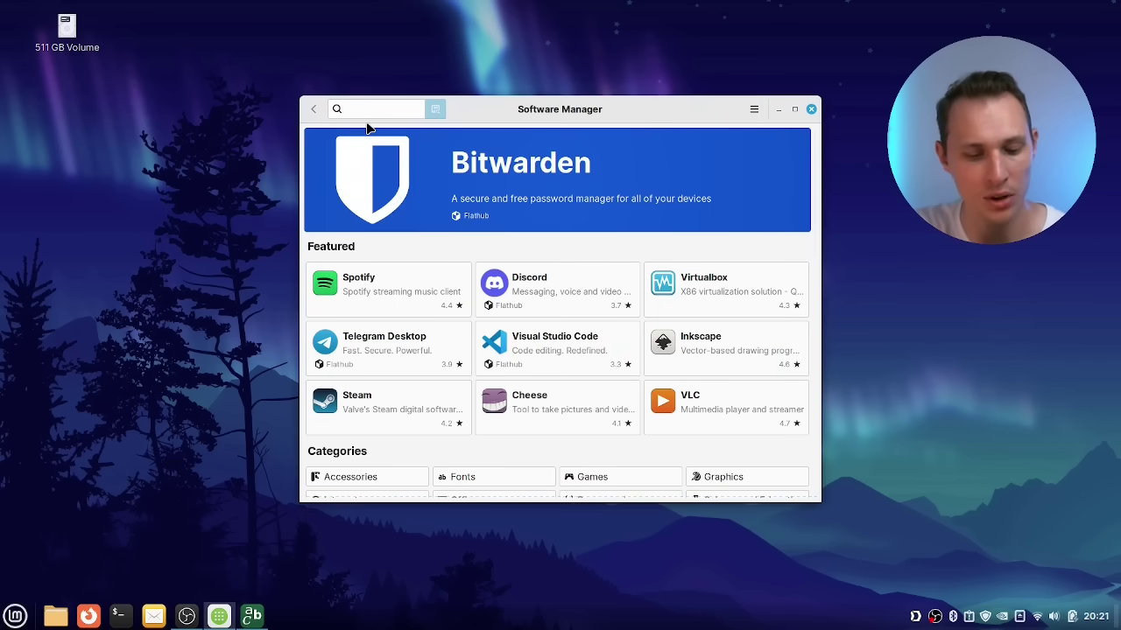
Step: Search 'inter fonts' and open the installed Fonts-inter-variable package page
type("inter fonts")
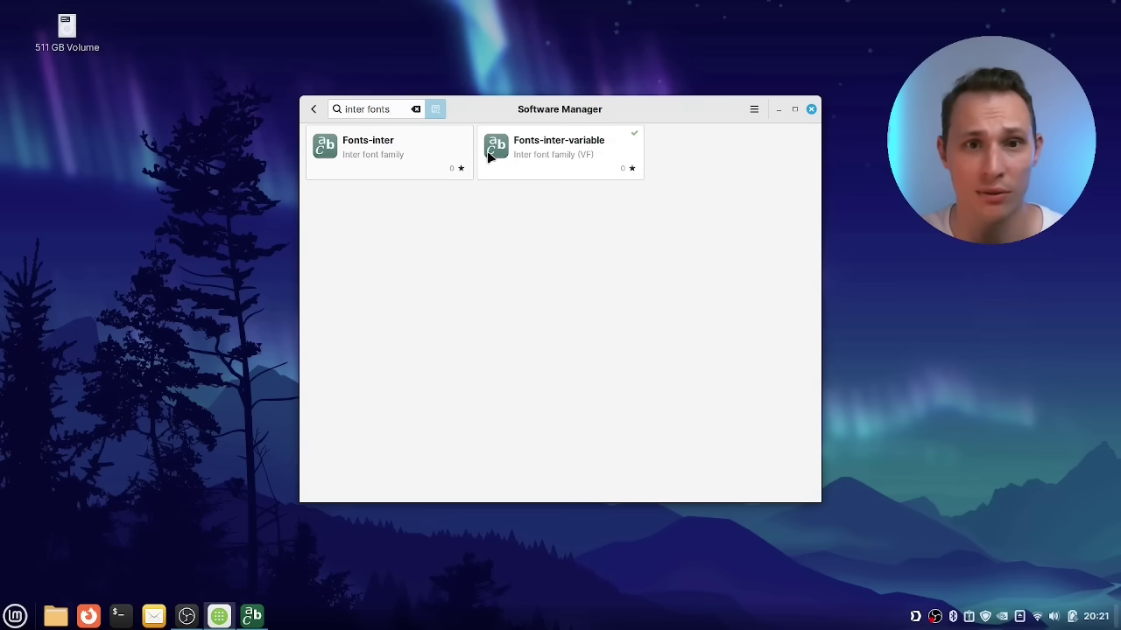
left_click(519, 154)
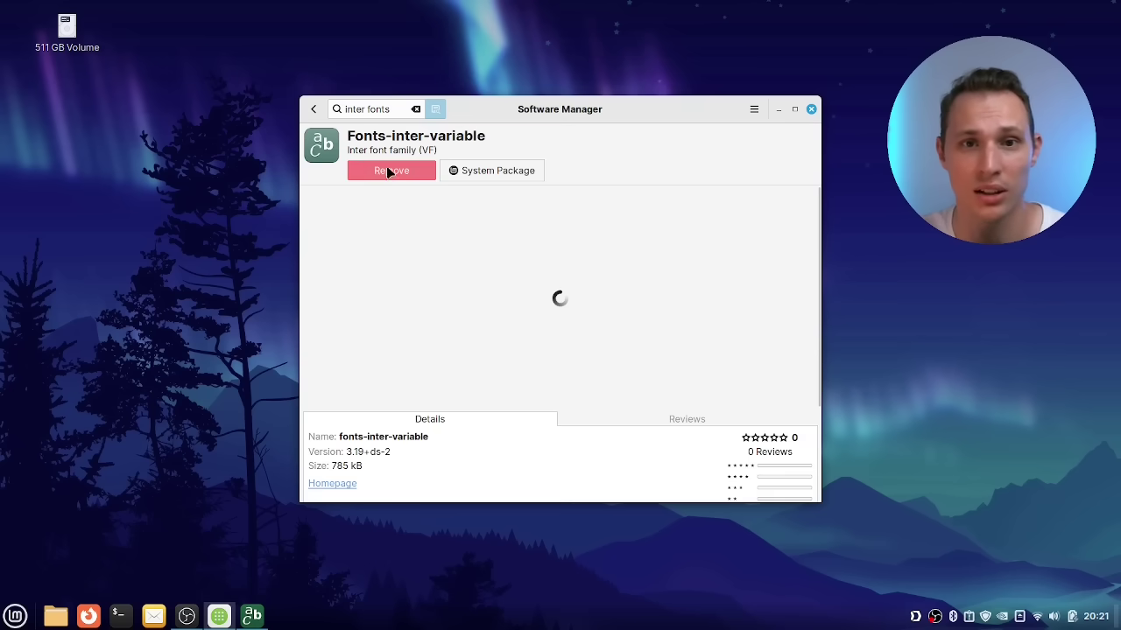
Step: Close the Software Manager window, then the Cinnamon Font Selection window
left_click(811, 109)
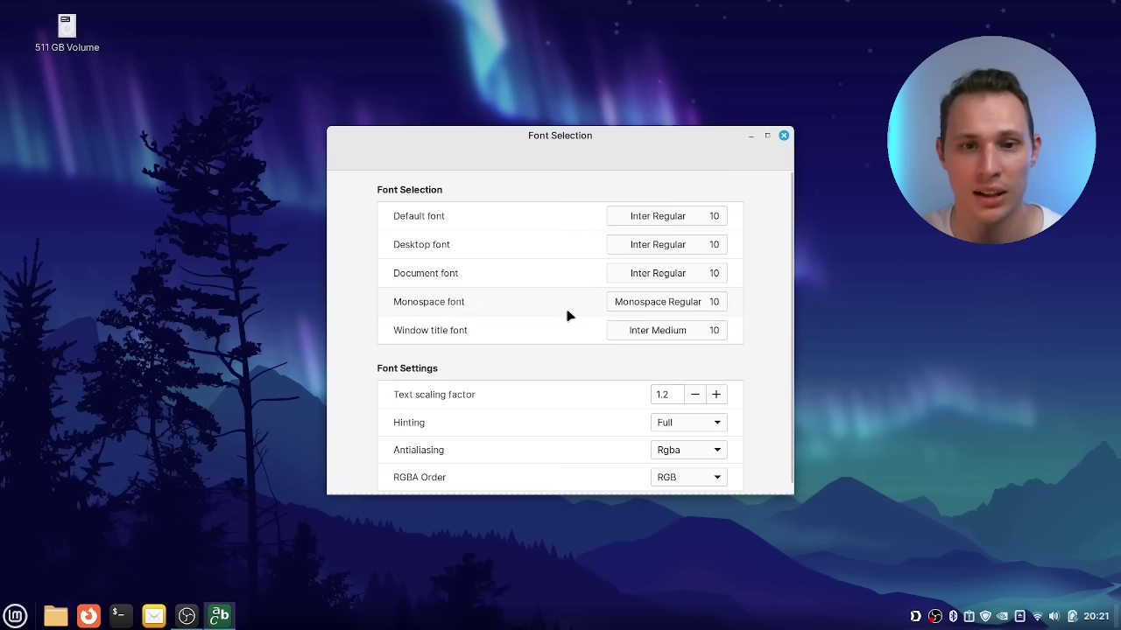
scroll(525, 394, "down", 1)
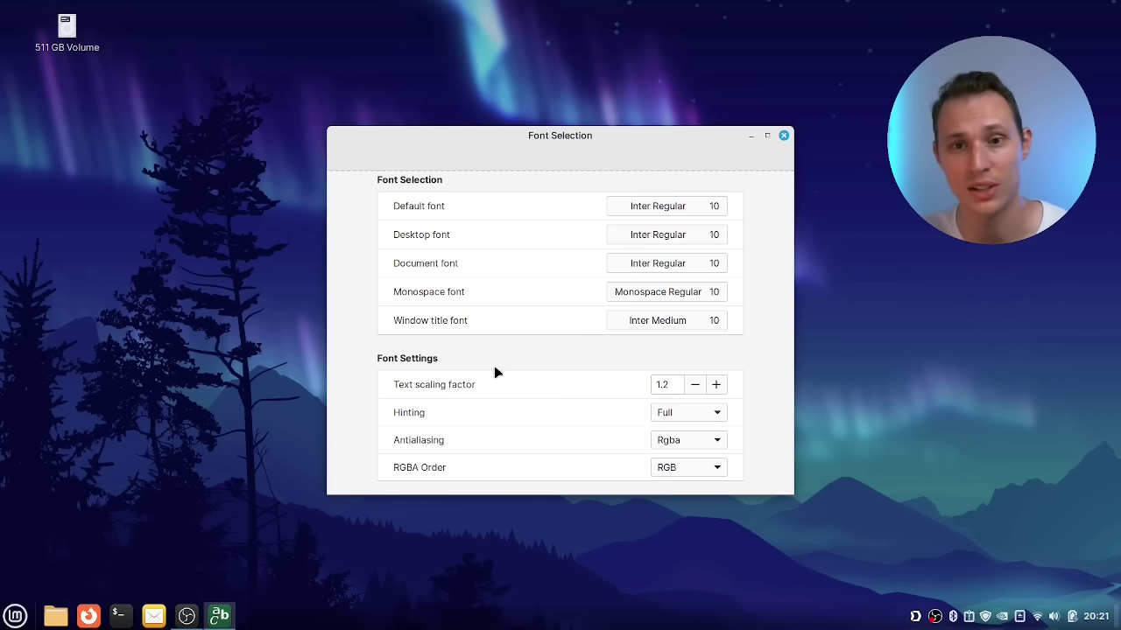
scroll(543, 243, "up", 1)
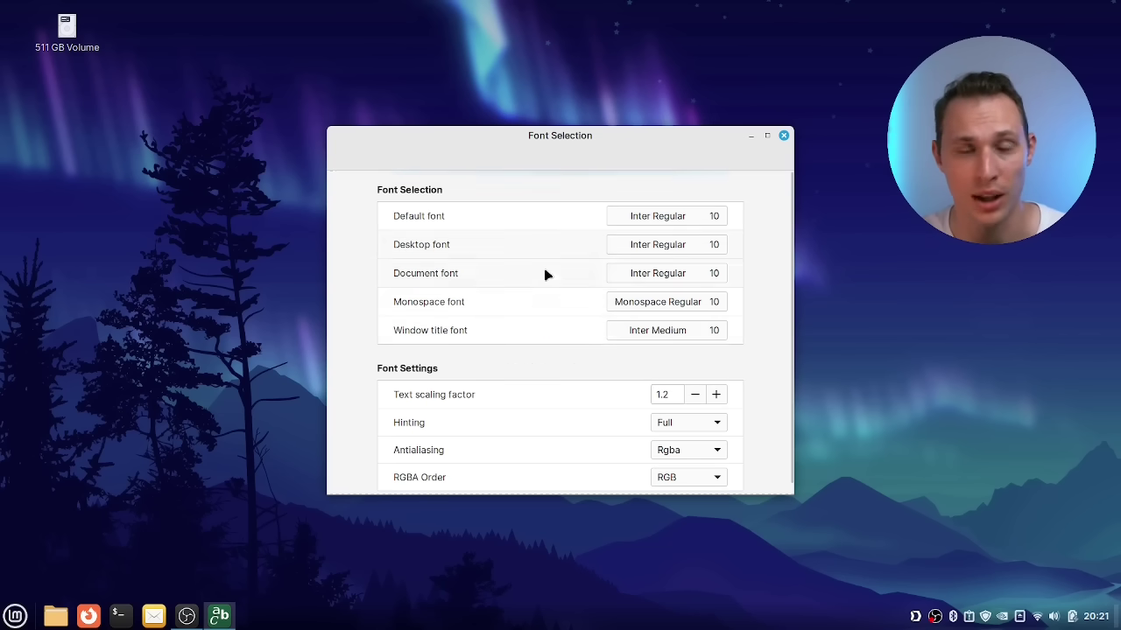
scroll(572, 390, "down", 1)
scroll(565, 385, "up", 1)
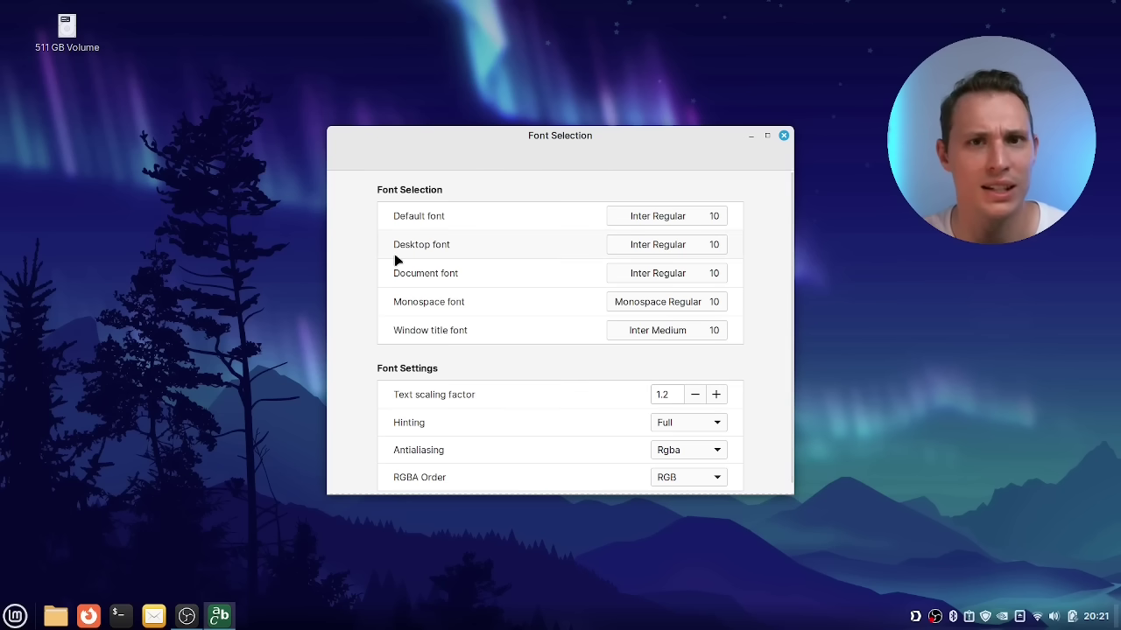
left_click(785, 136)
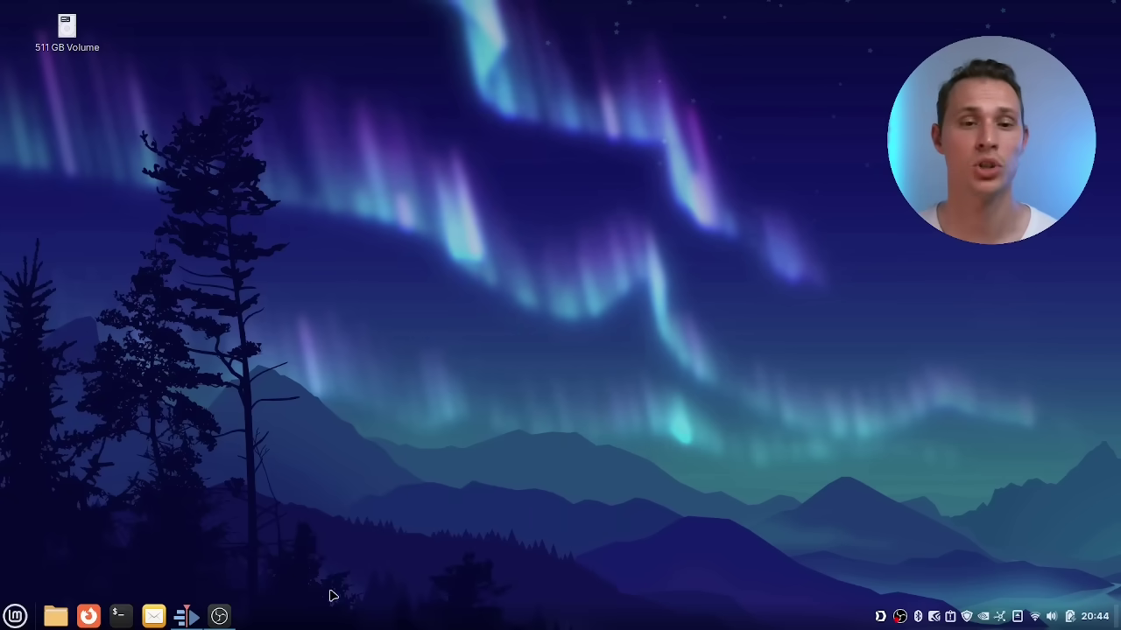
Step: Open Panel settings from the panel's context menu and set height to 48 after trying 45
right_click(401, 624)
left_click(367, 429)
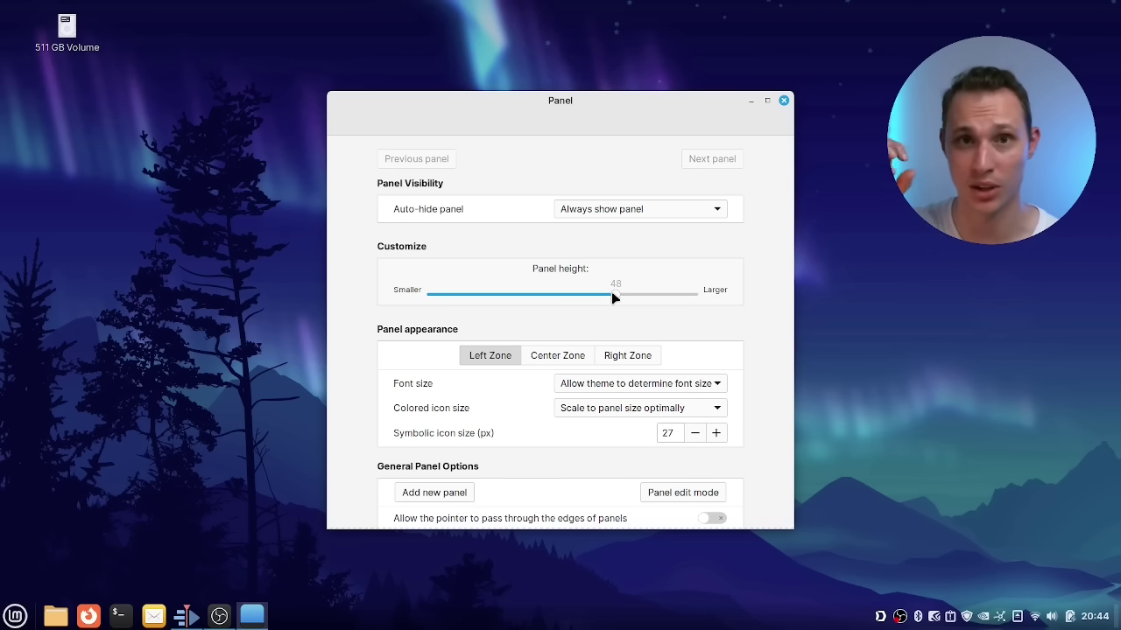
left_click_drag(618, 294, 599, 299)
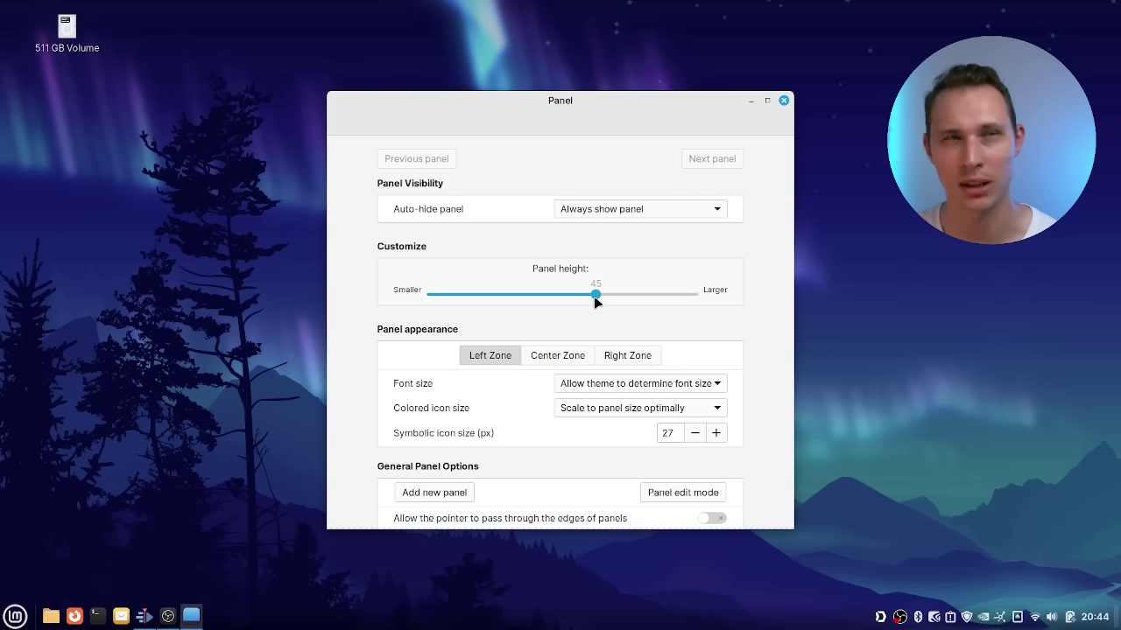
left_click_drag(596, 300, 616, 300)
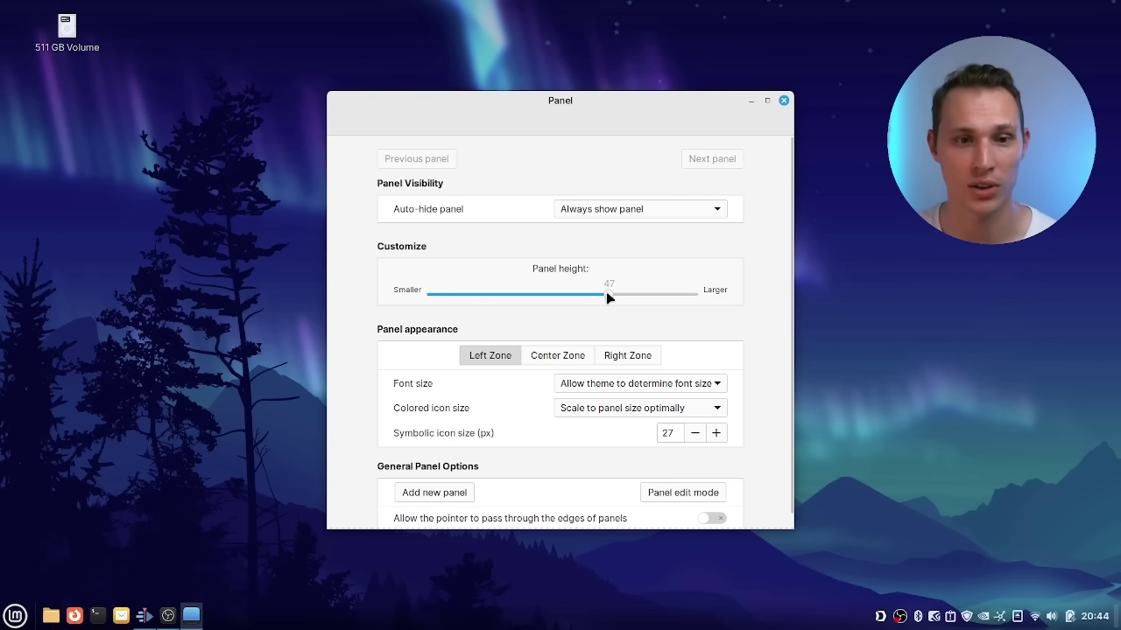
left_click_drag(609, 297, 615, 297)
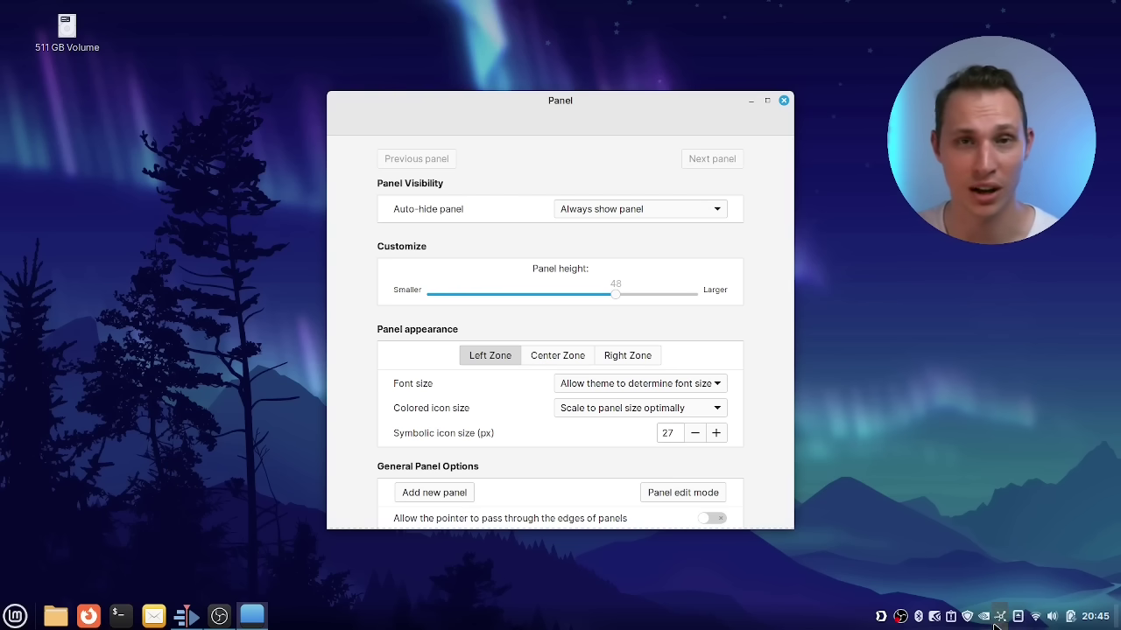
Step: On the Right Zone tab, set symbolic icon size to 22 px after trying 24 and 26
scroll(499, 411, "down", 1)
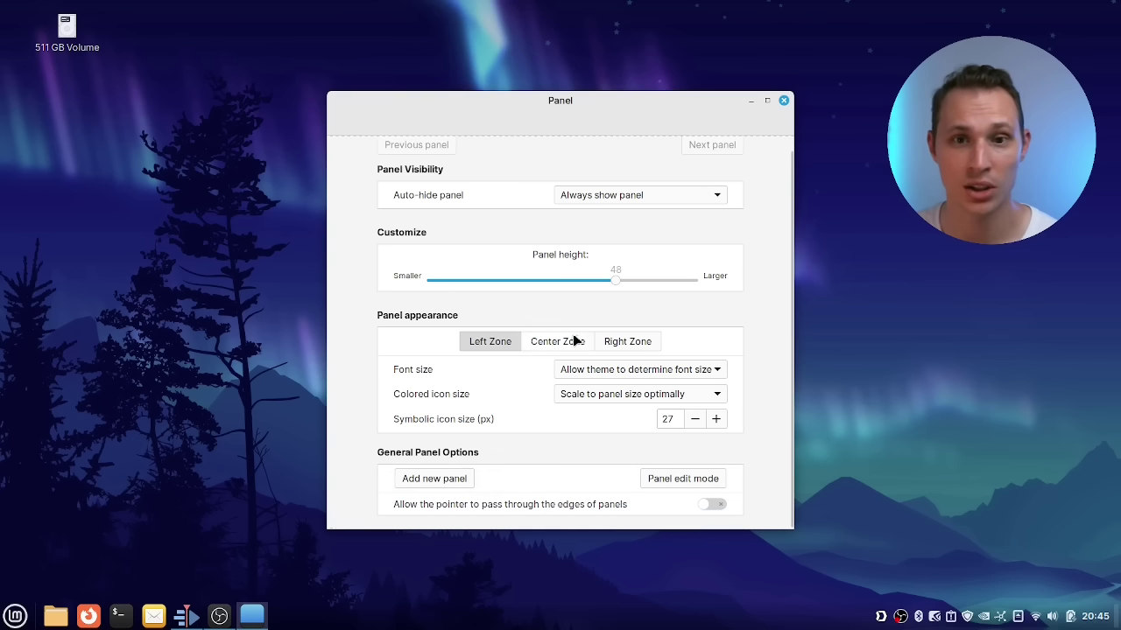
left_click(628, 344)
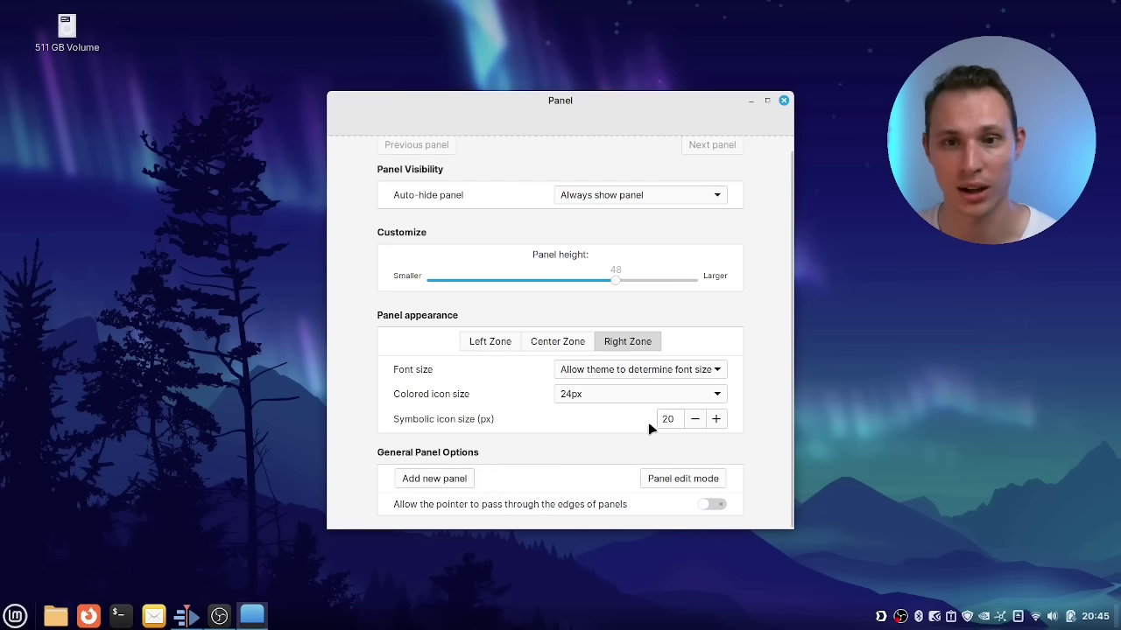
left_click(716, 420)
left_click(717, 419)
left_click(716, 419)
left_click(716, 419)
left_click(716, 419)
left_click(716, 419)
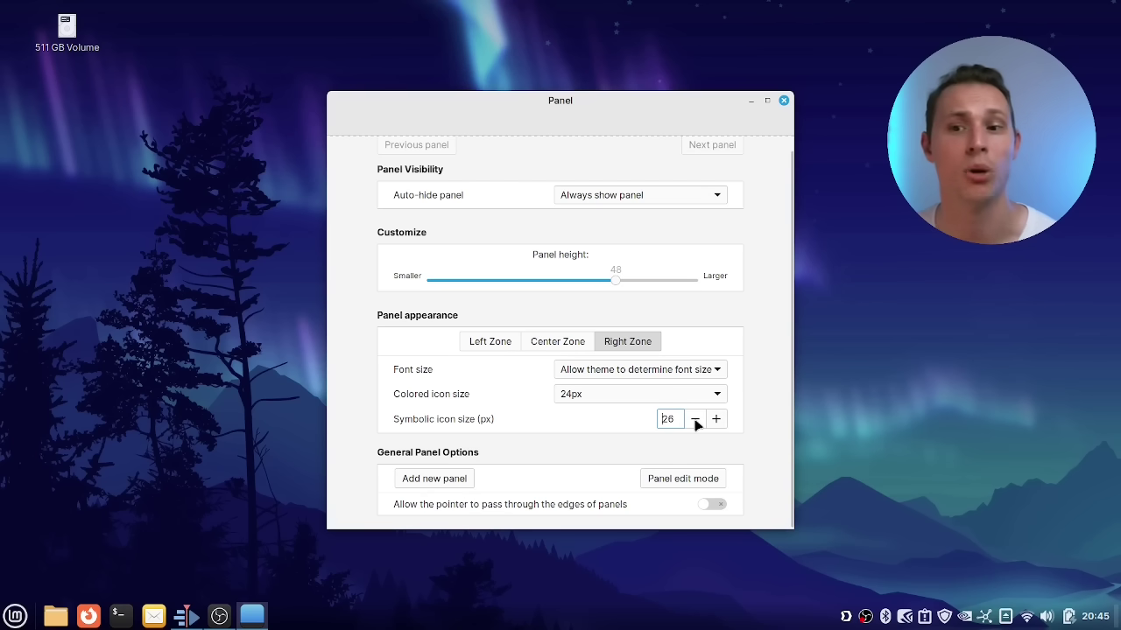
left_click(696, 421)
left_click(696, 421)
left_click(696, 421)
left_click(696, 421)
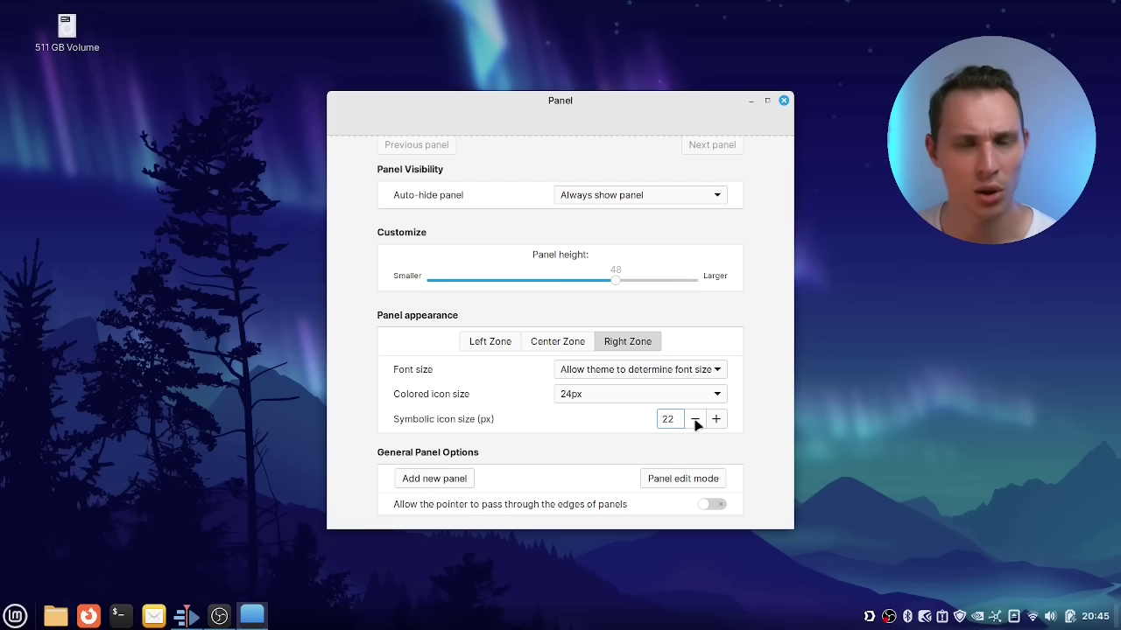
scroll(412, 331, "up", 1)
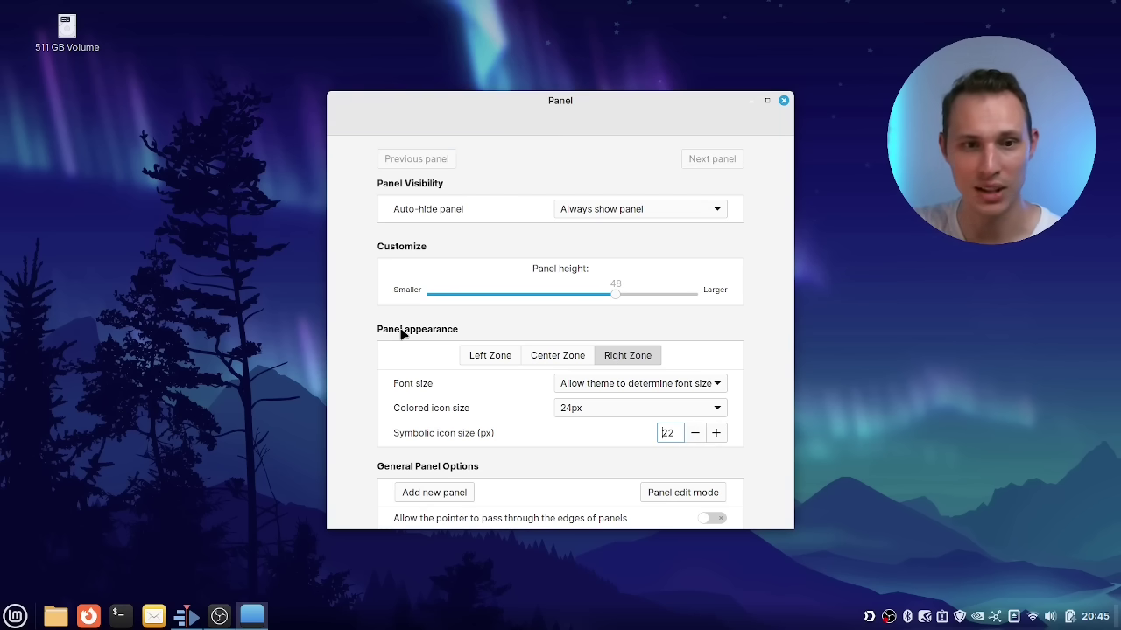
right_click(98, 275)
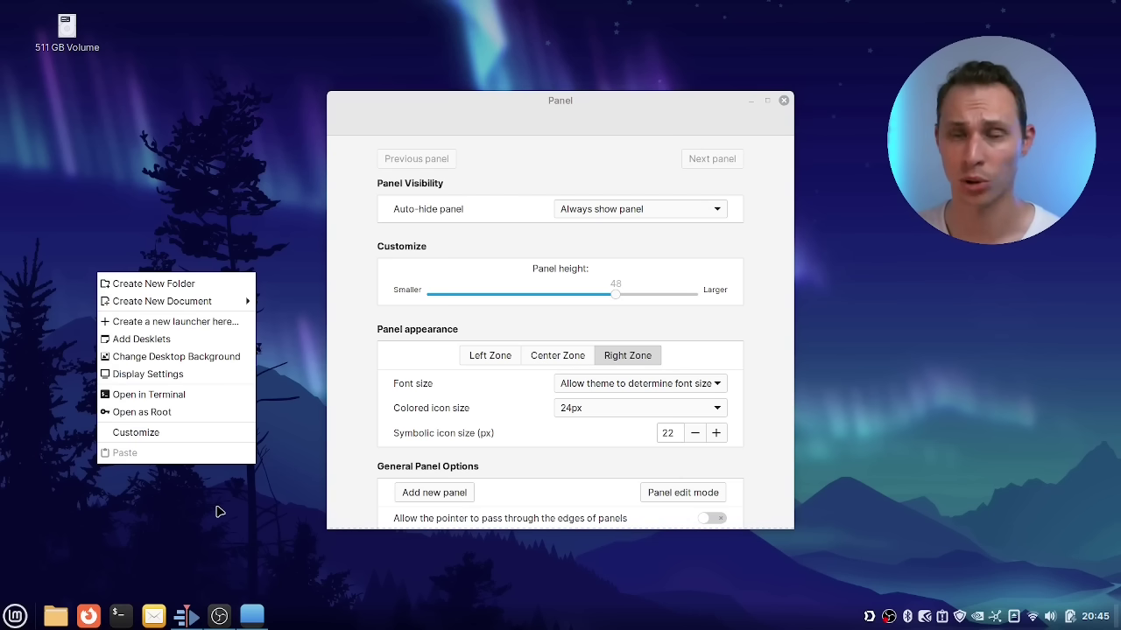
left_click(217, 496)
left_click(16, 616)
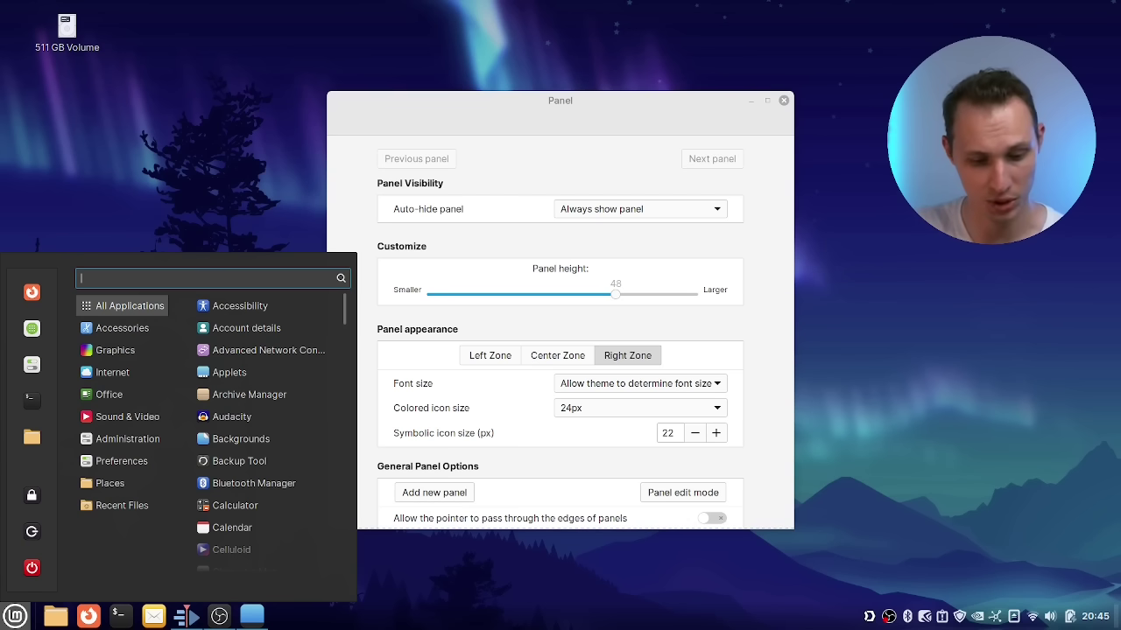
type("display")
key("Return")
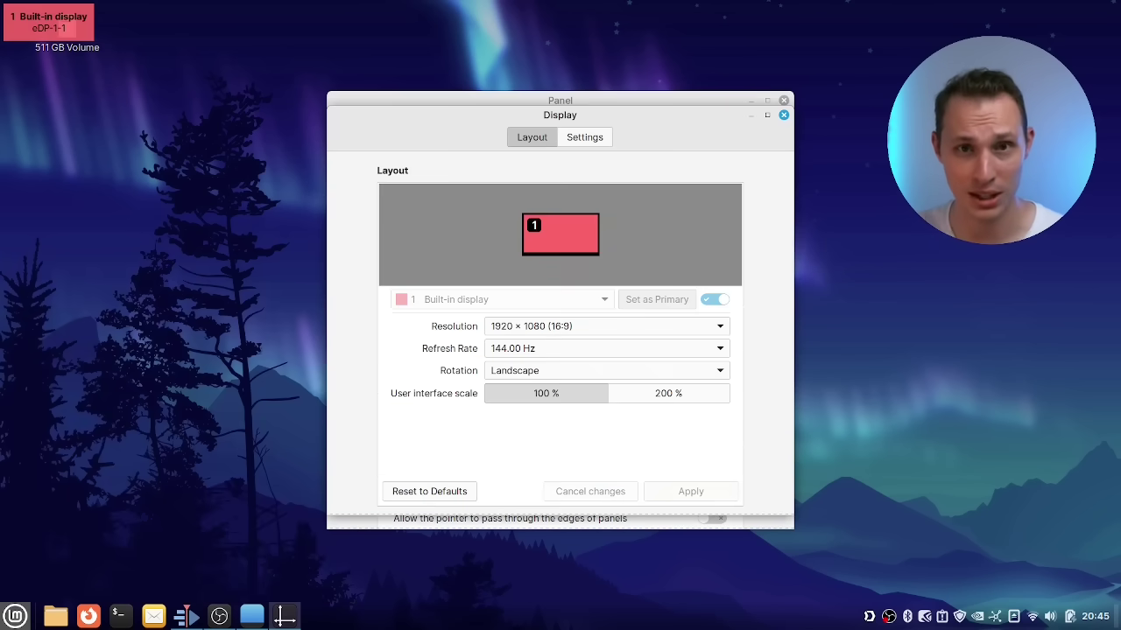
left_click_drag(514, 112, 292, 108)
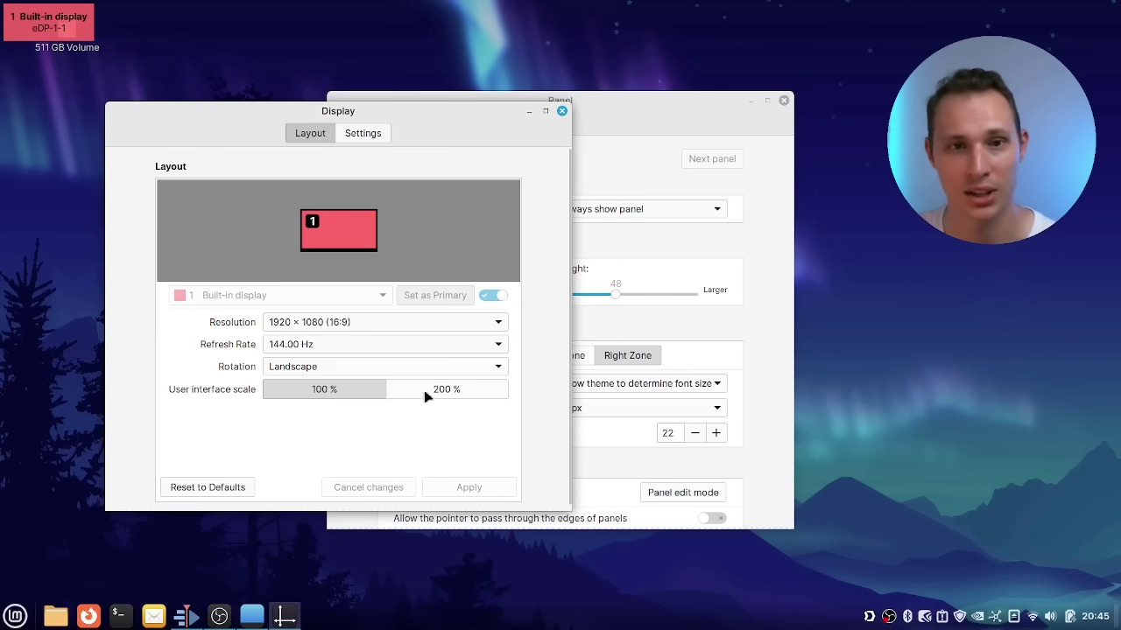
left_click_drag(356, 120, 315, 122)
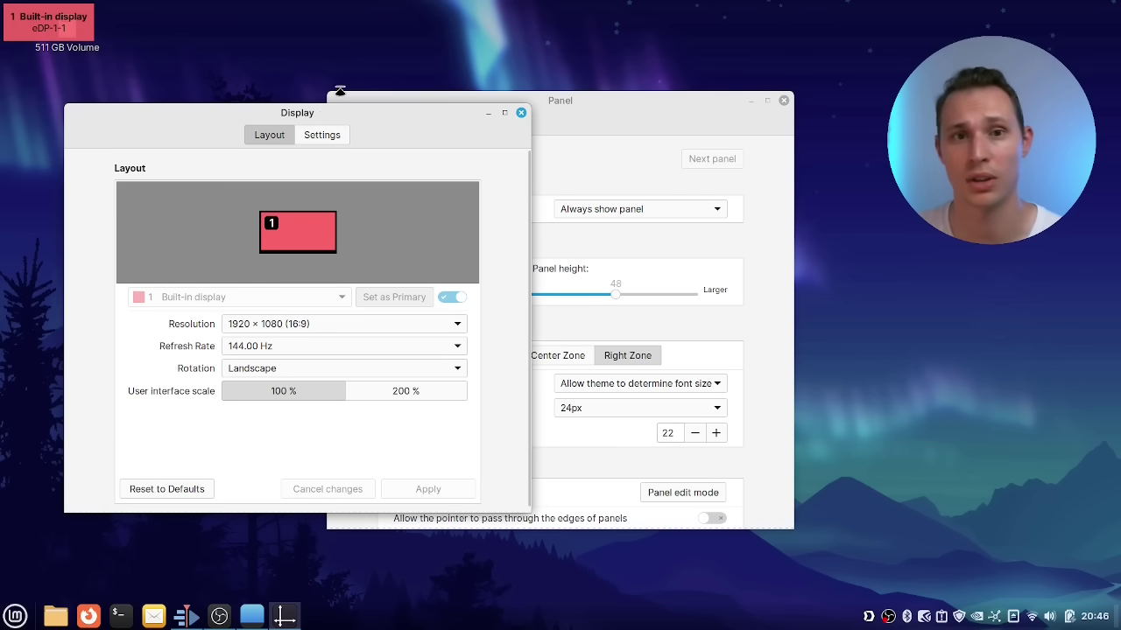
left_click(323, 136)
left_click(269, 136)
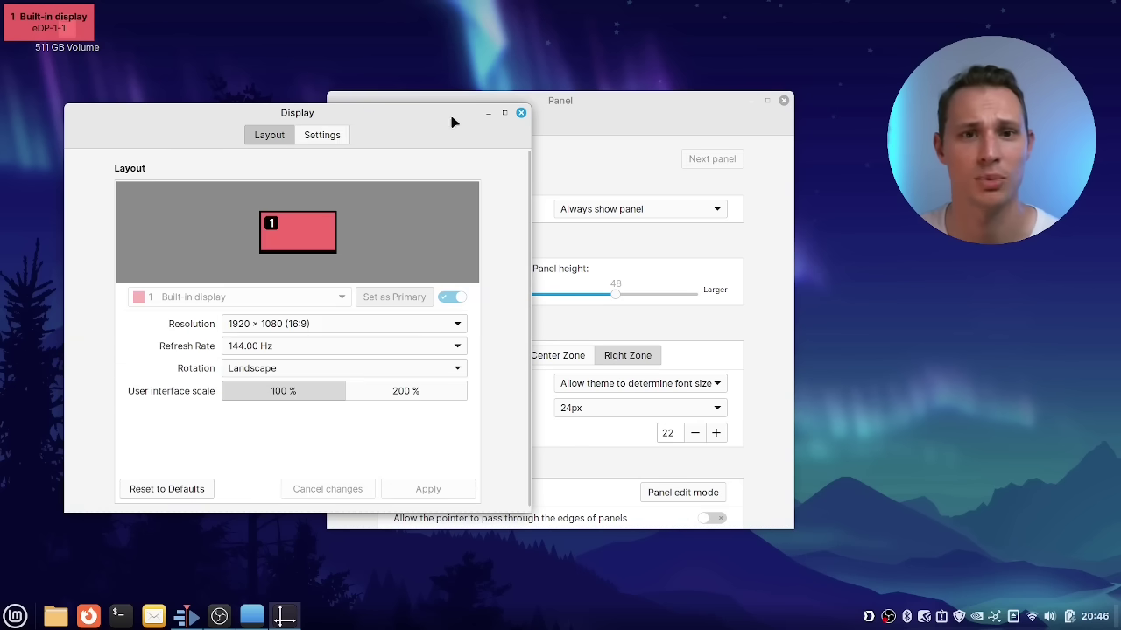
left_click(521, 114)
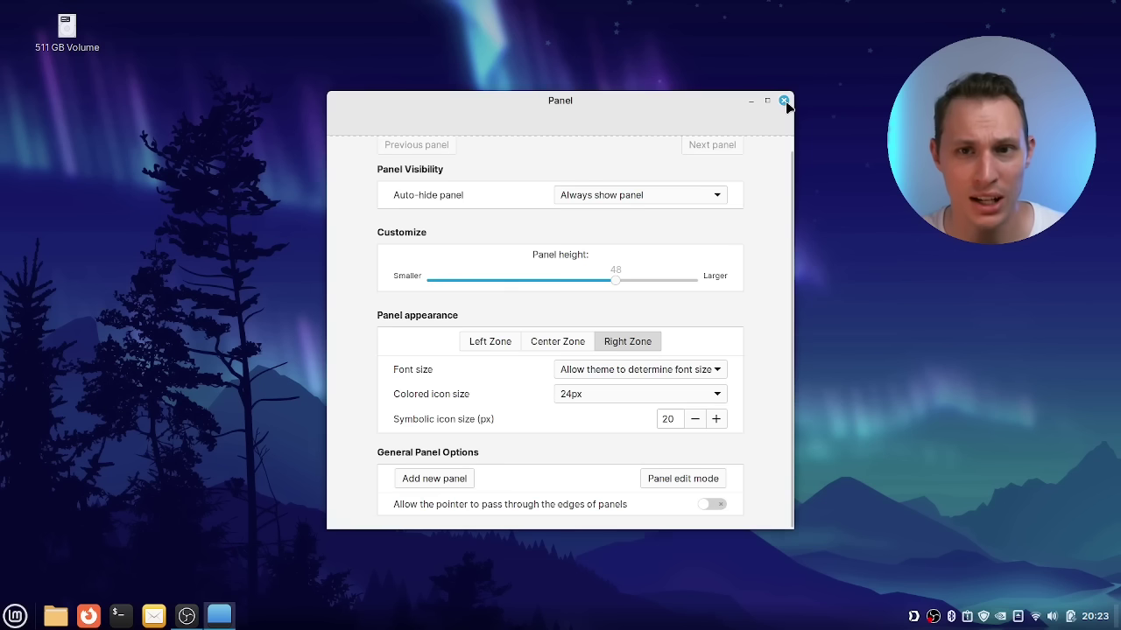
Step: Close the Panel settings window and bring up the Mint applications menu
left_click(784, 102)
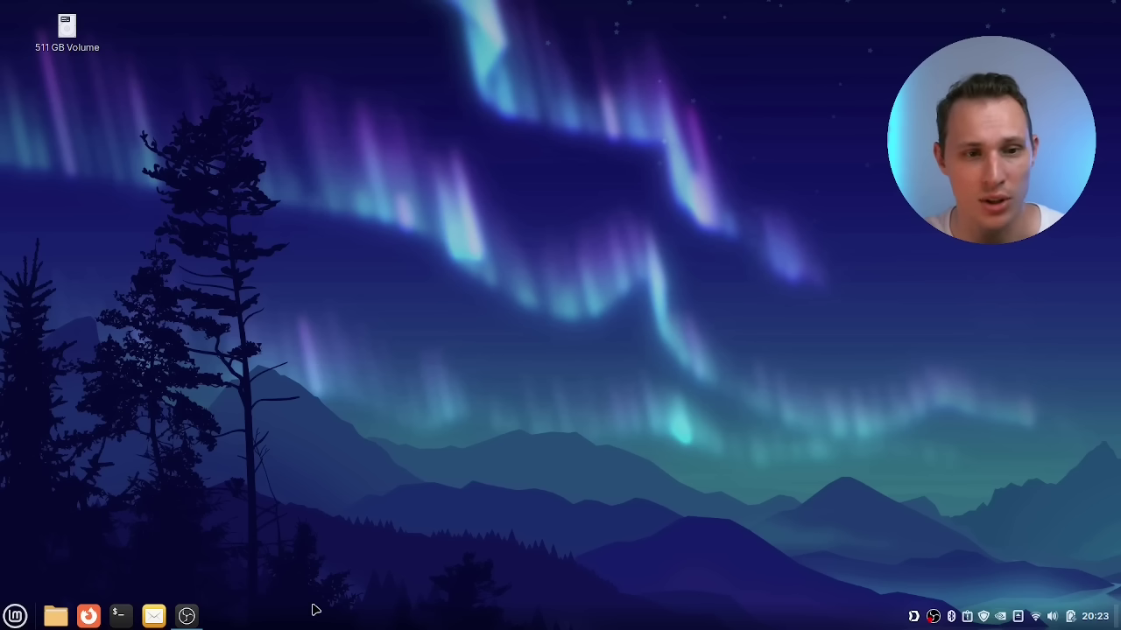
left_click(15, 616)
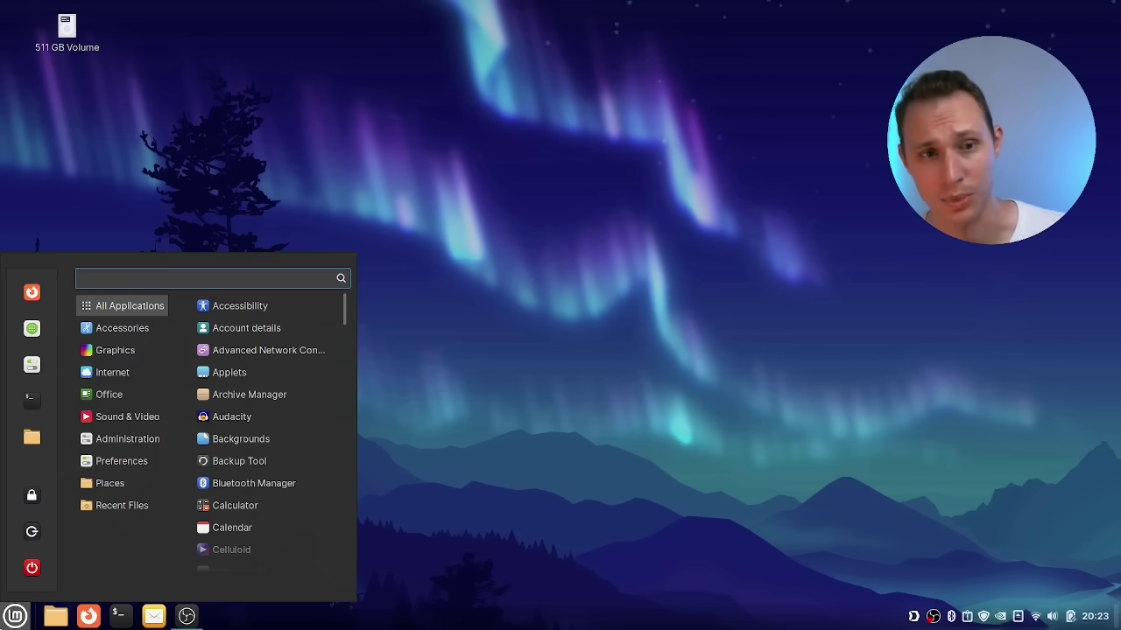
Step: Open System Settings > Extensions and scroll through the Download tab's extension list
left_click(29, 374)
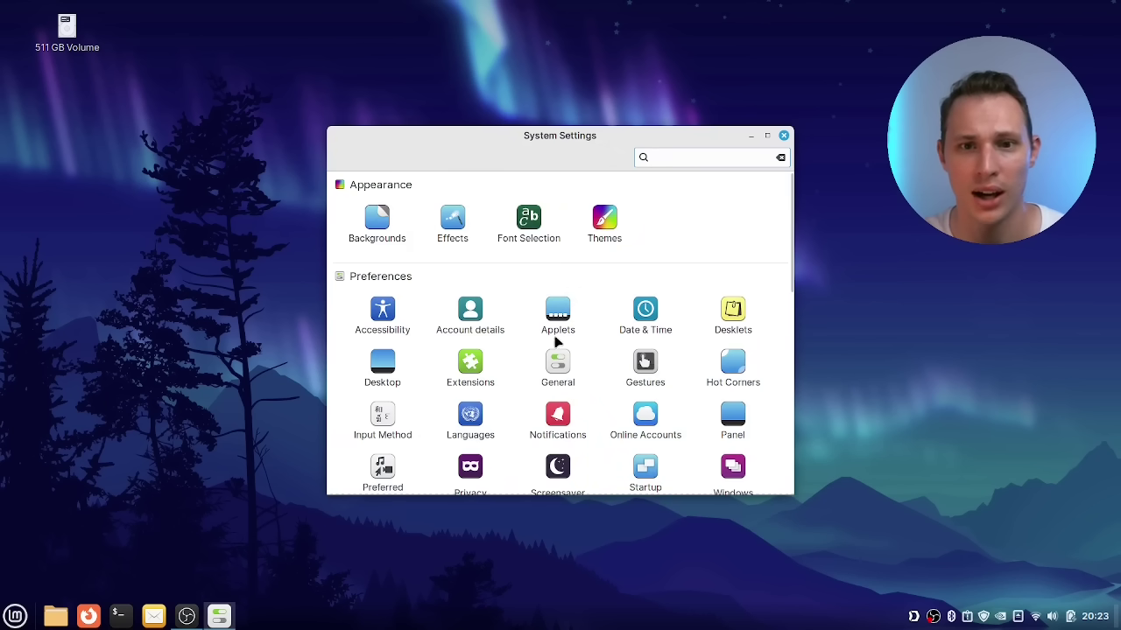
left_click(476, 366)
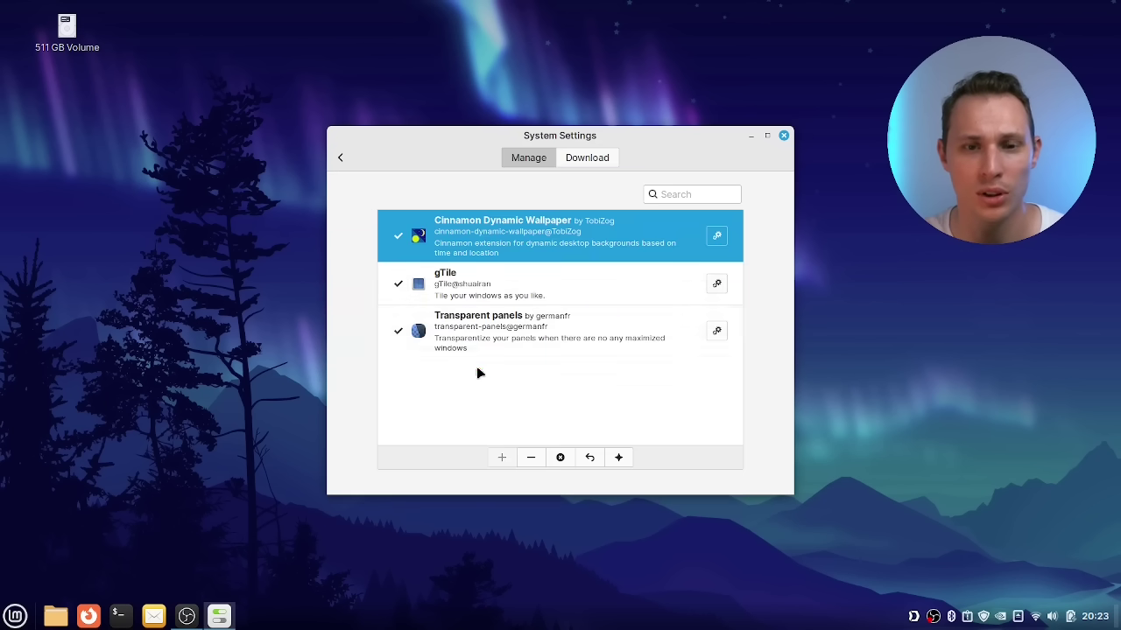
left_click(604, 158)
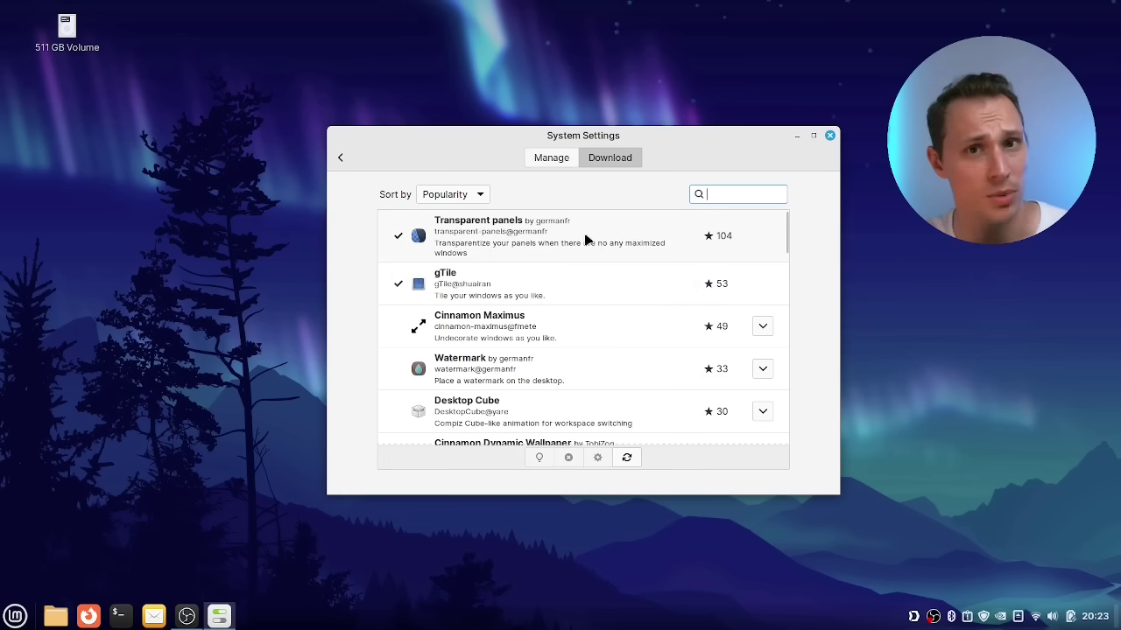
left_click_drag(787, 224, 788, 394)
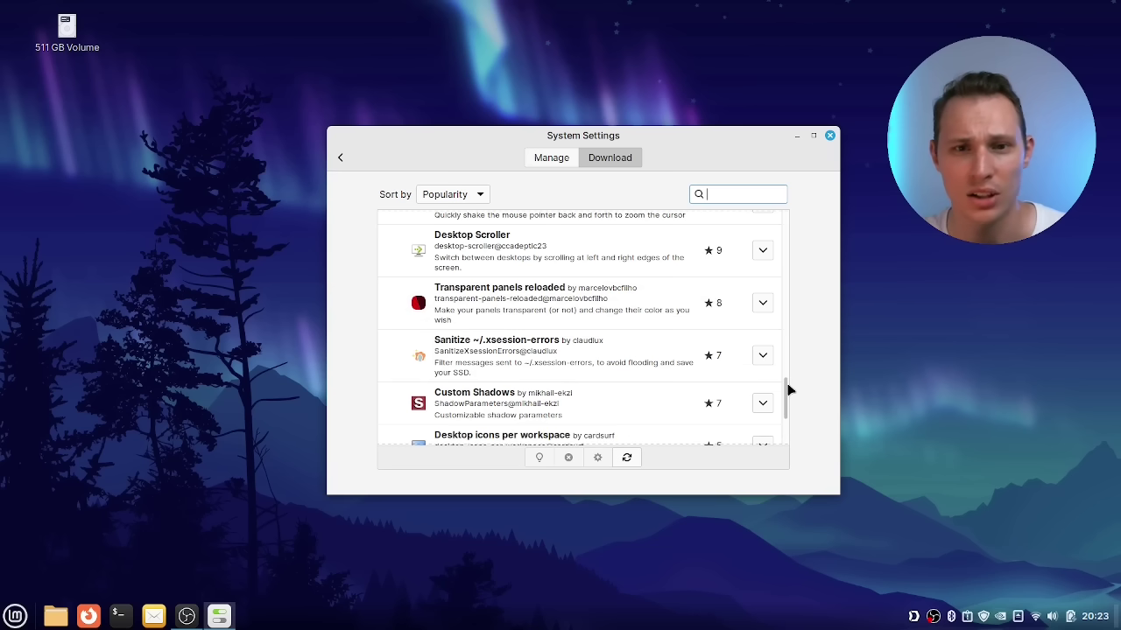
scroll(790, 378, "up", 1)
scroll(791, 378, "up", 1)
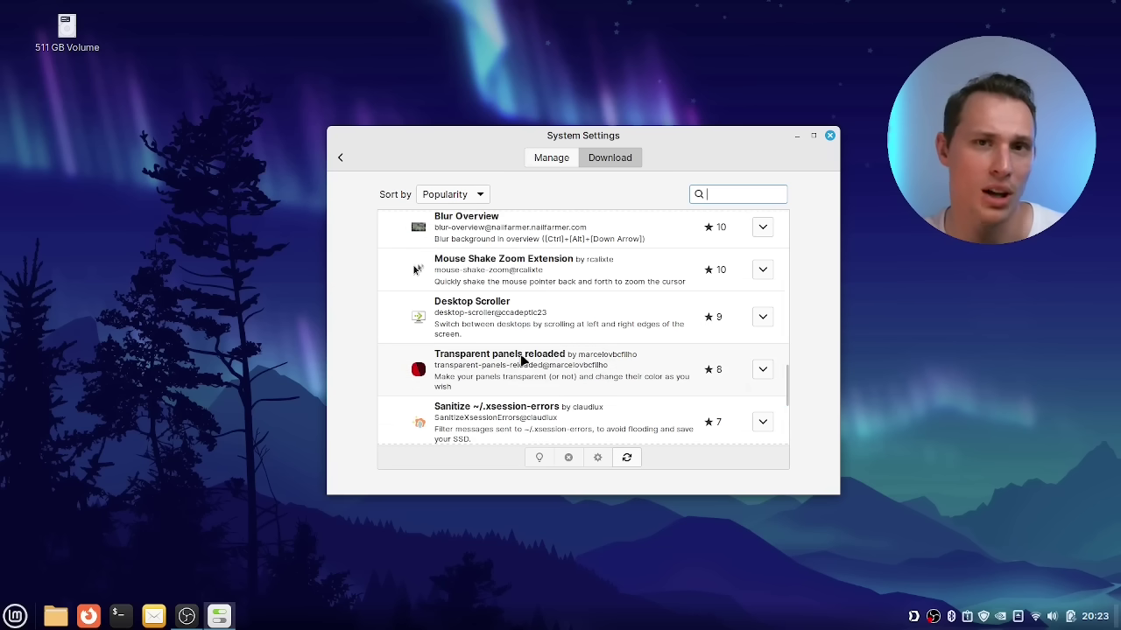
left_click_drag(790, 390, 803, 223)
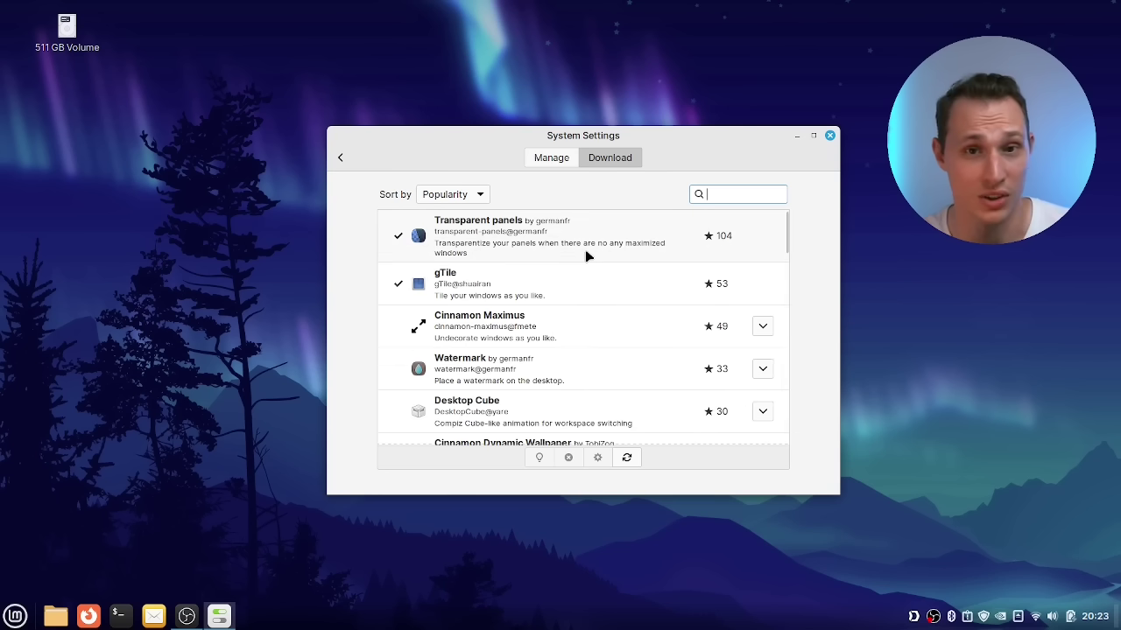
Step: Maximize and restore the window, select gTile, and return to the installed extensions list
left_click(814, 137)
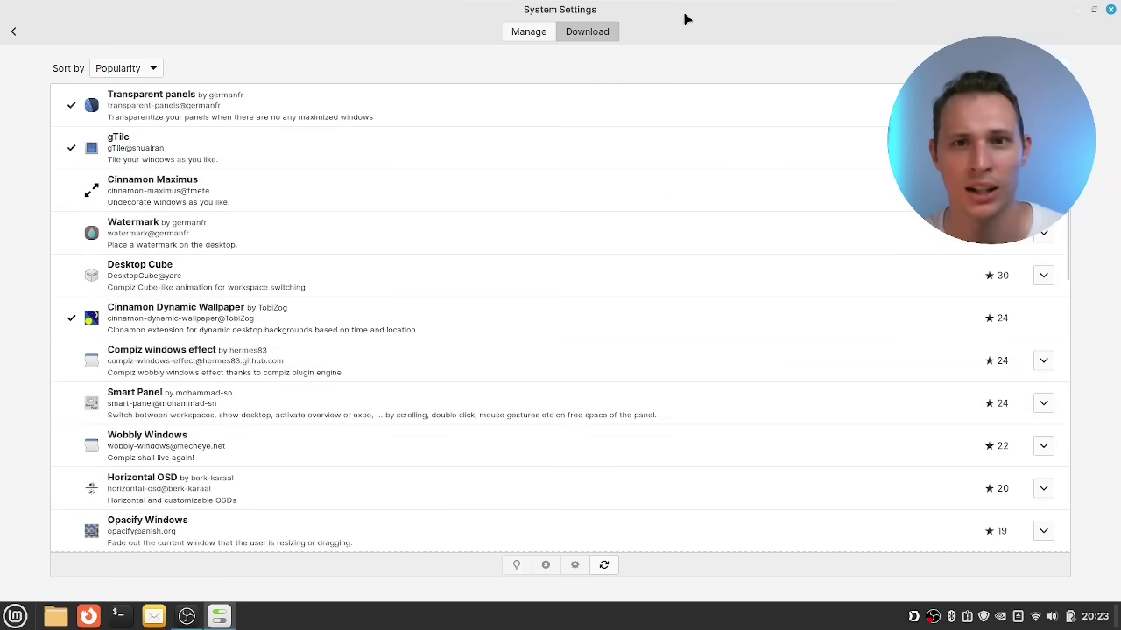
left_click_drag(670, 4, 567, 126)
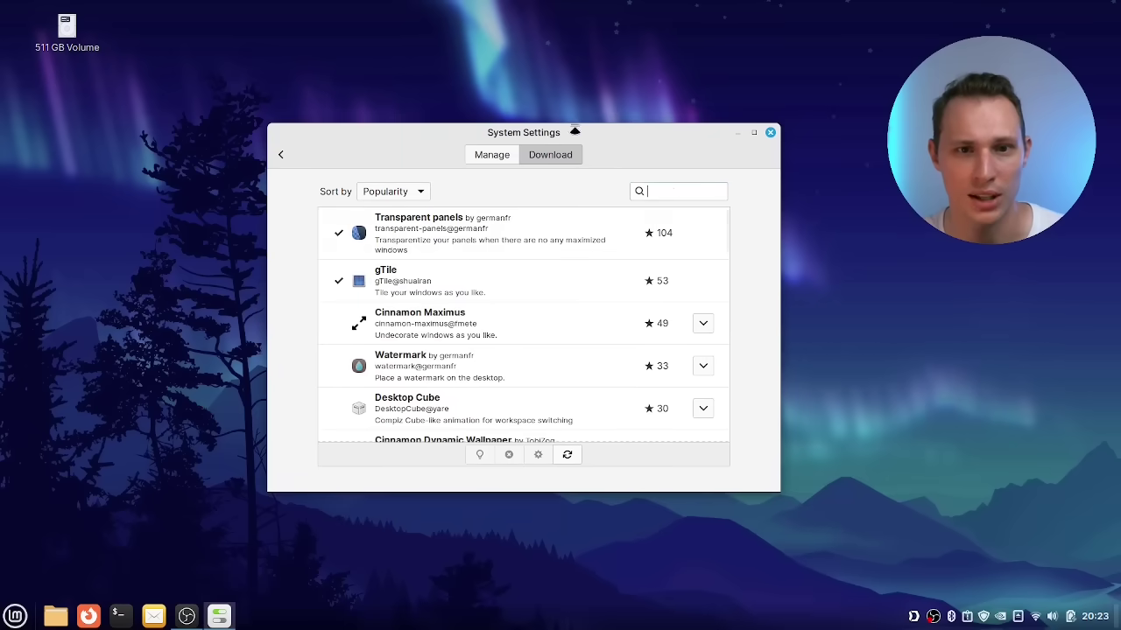
left_click(584, 268)
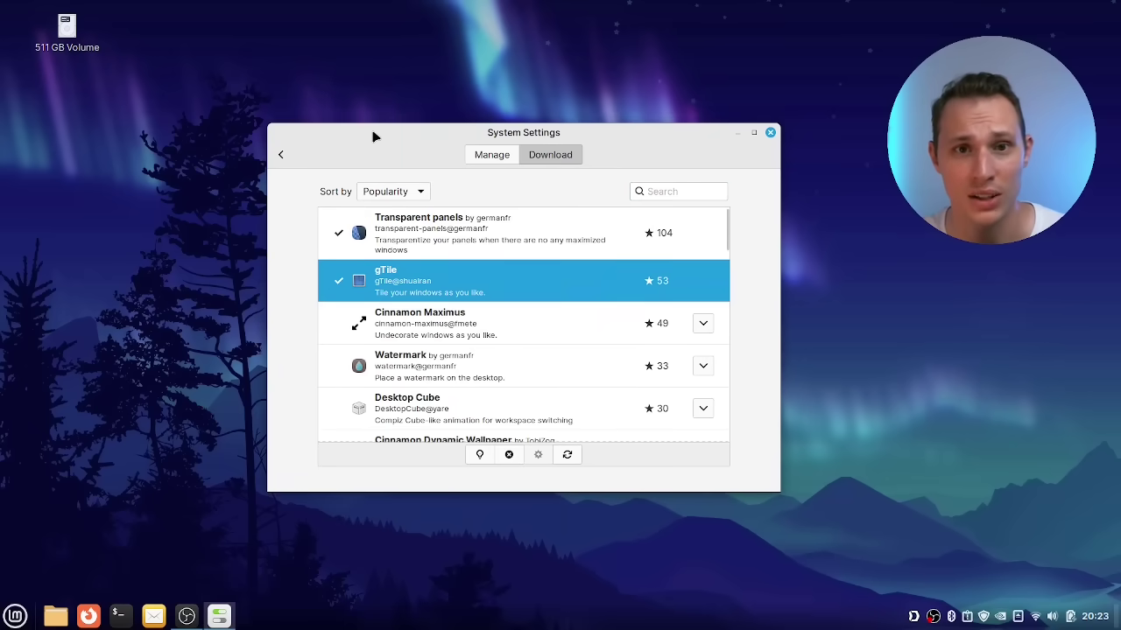
left_click_drag(372, 130, 344, 127)
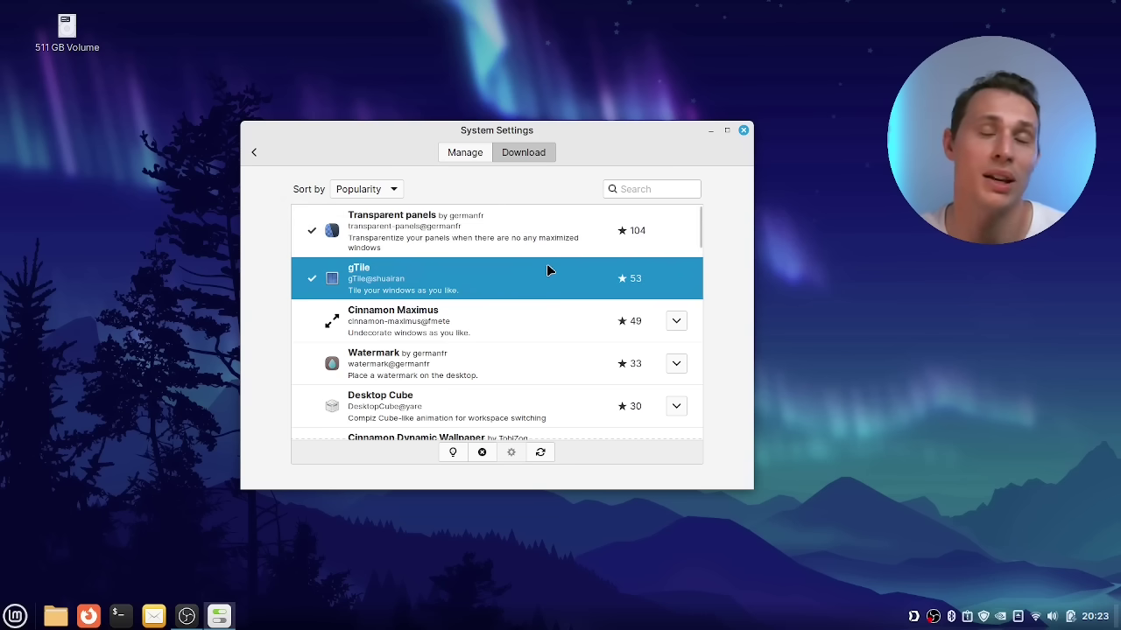
left_click(465, 152)
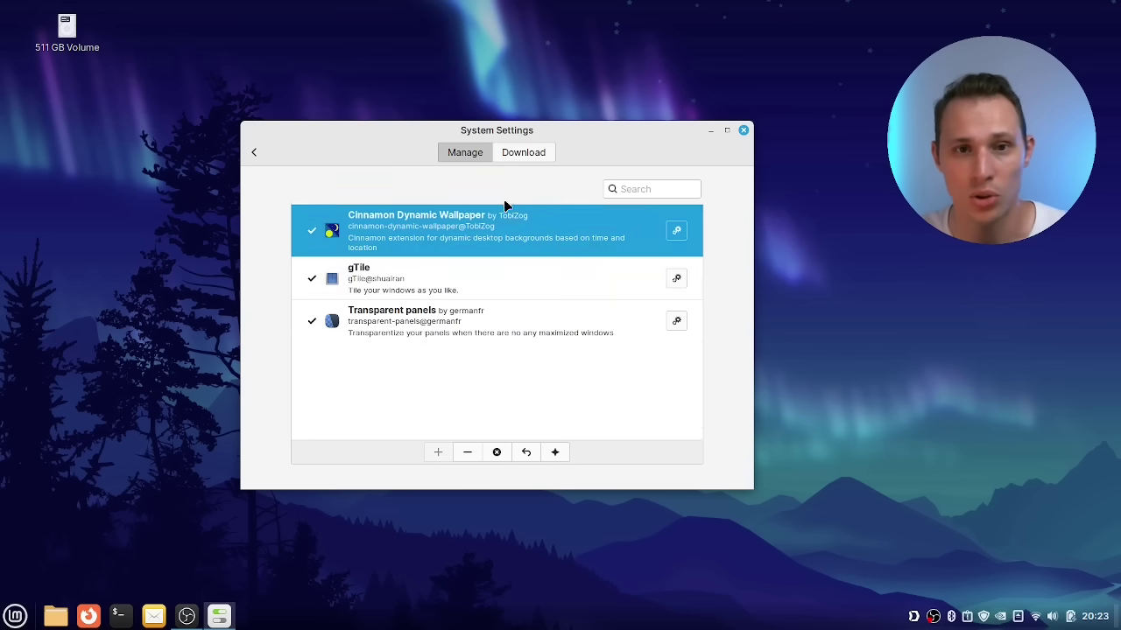
Step: Open gTile's settings and look through its Behavior and Hotkeys tabs
left_click(676, 278)
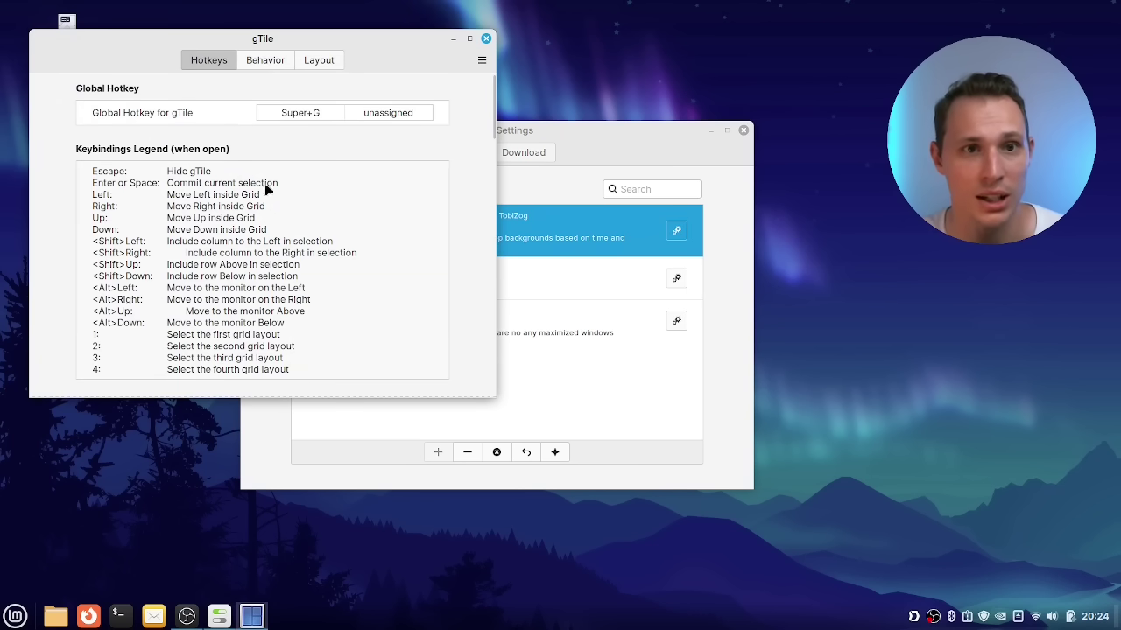
left_click(266, 62)
left_click_drag(358, 40, 695, 188)
left_click(553, 212)
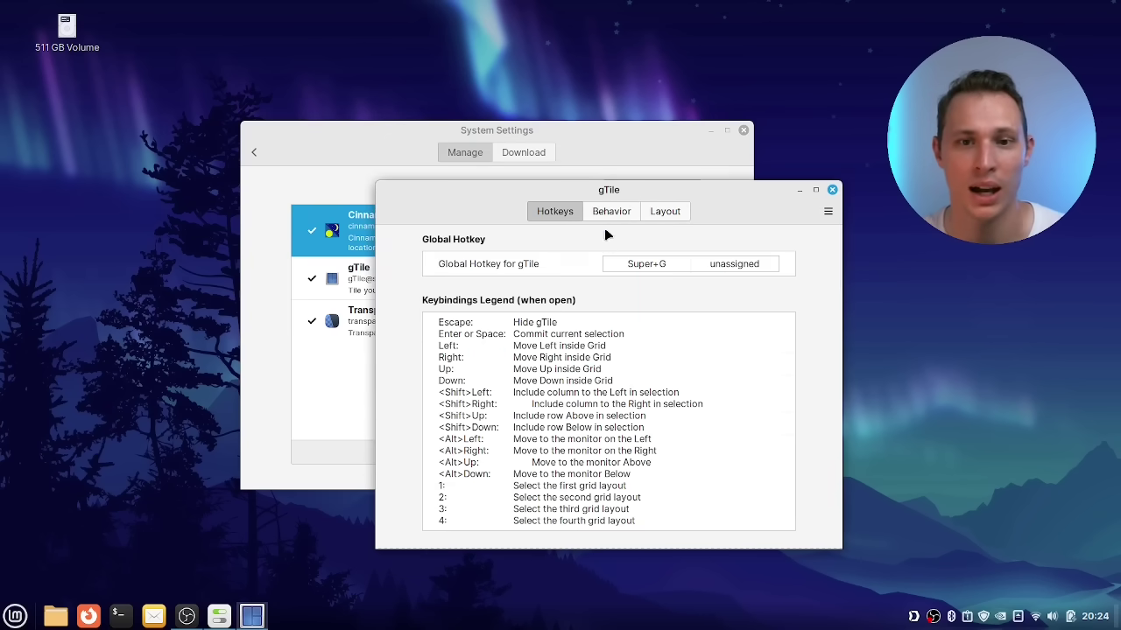
scroll(579, 354, "down", 3)
scroll(579, 359, "up", 3)
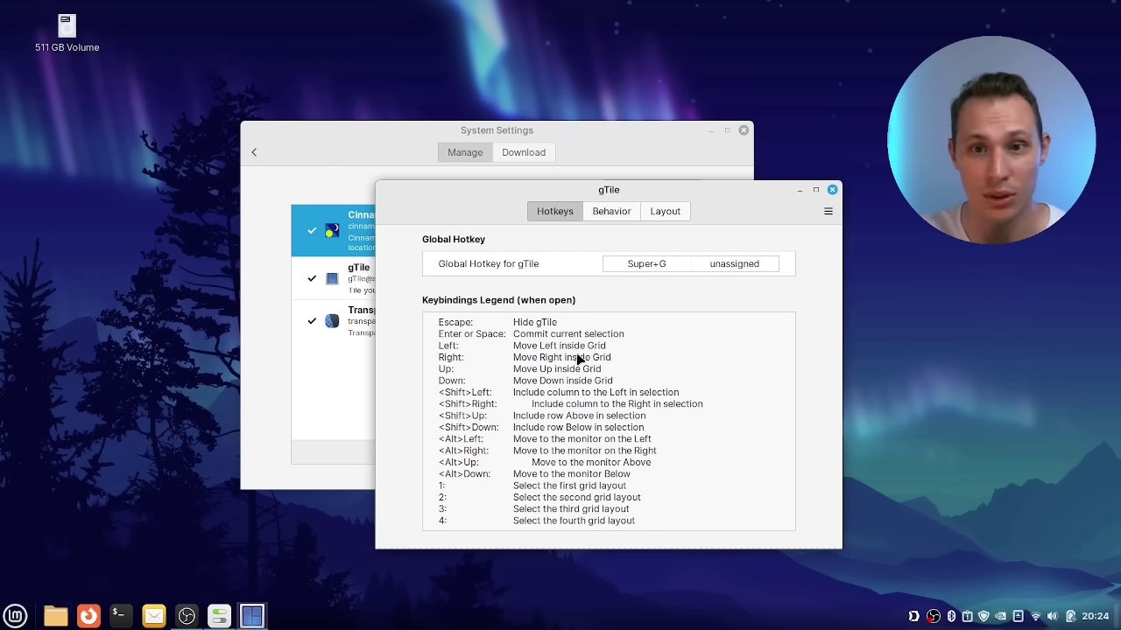
Step: Show the gTile tiling grid with Super+G, dismiss it, and close gTile's settings
key("super+g")
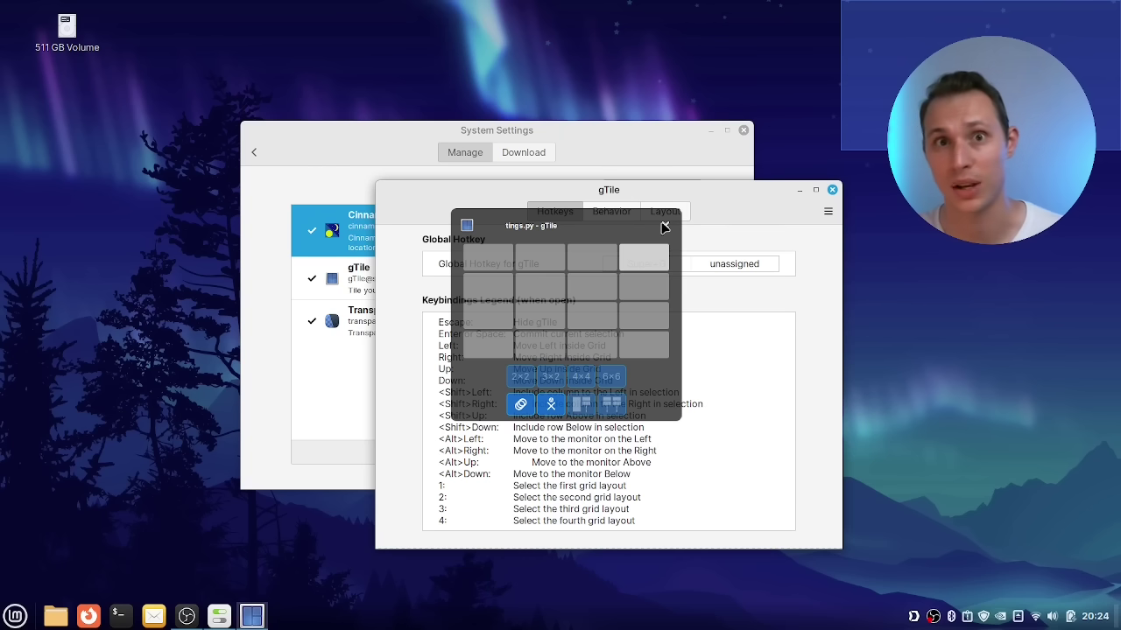
left_click(665, 227)
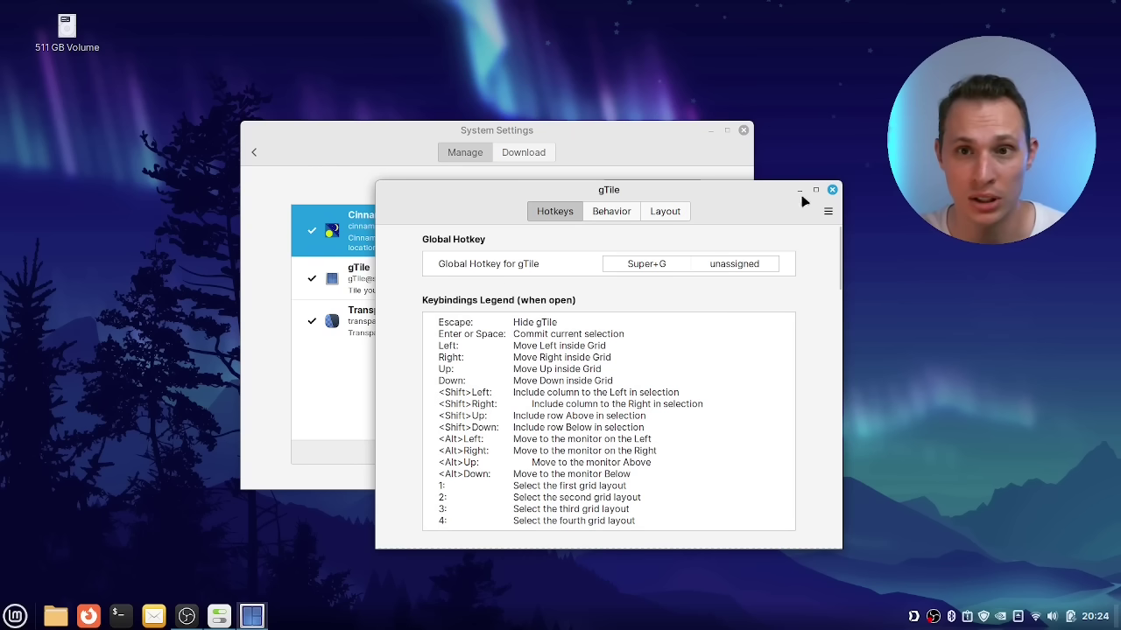
left_click(832, 191)
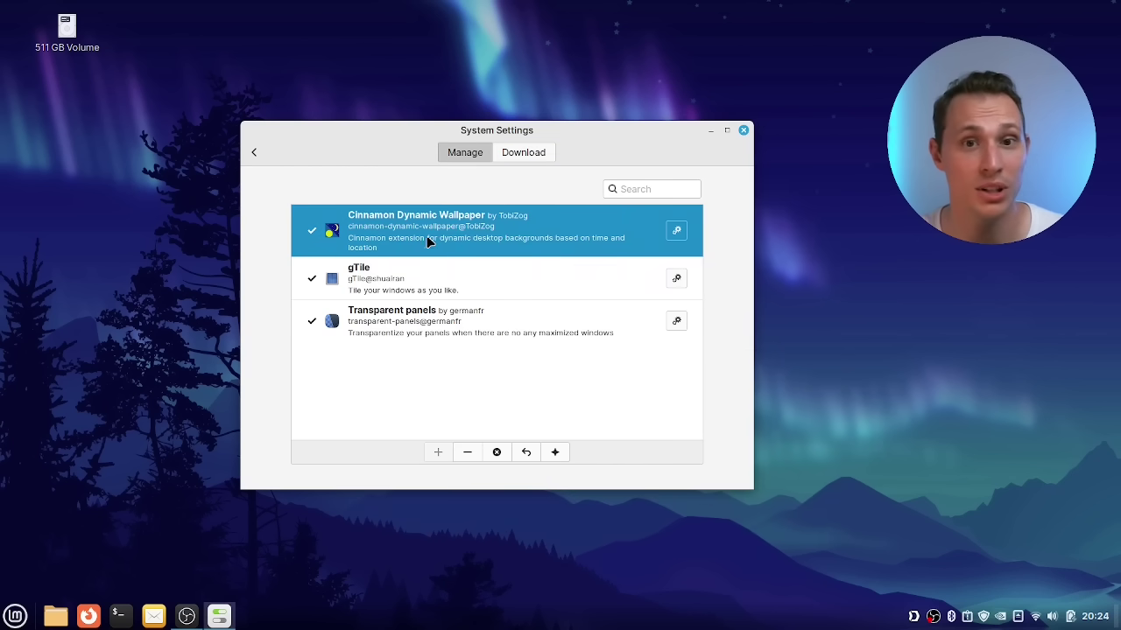
Step: Open Cinnamon Dynamic Wallpaper's settings and move the window toward the screen centre
left_click(676, 233)
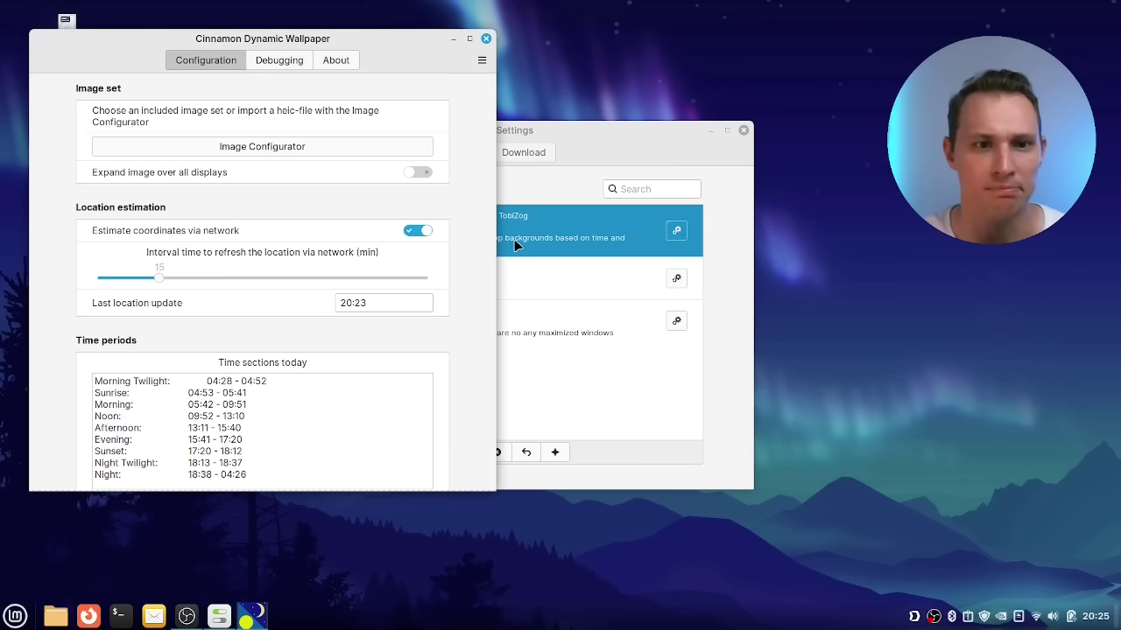
left_click_drag(339, 51, 672, 93)
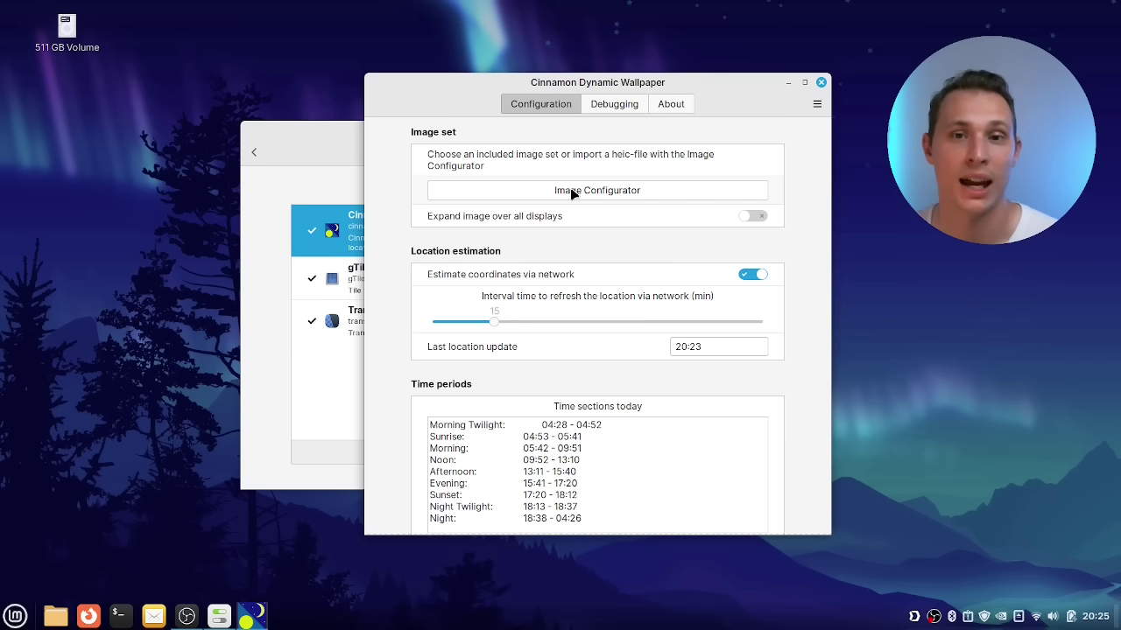
Step: Open the Image Configurator and preview the aurora, beach and bitday image sets
left_click(571, 193)
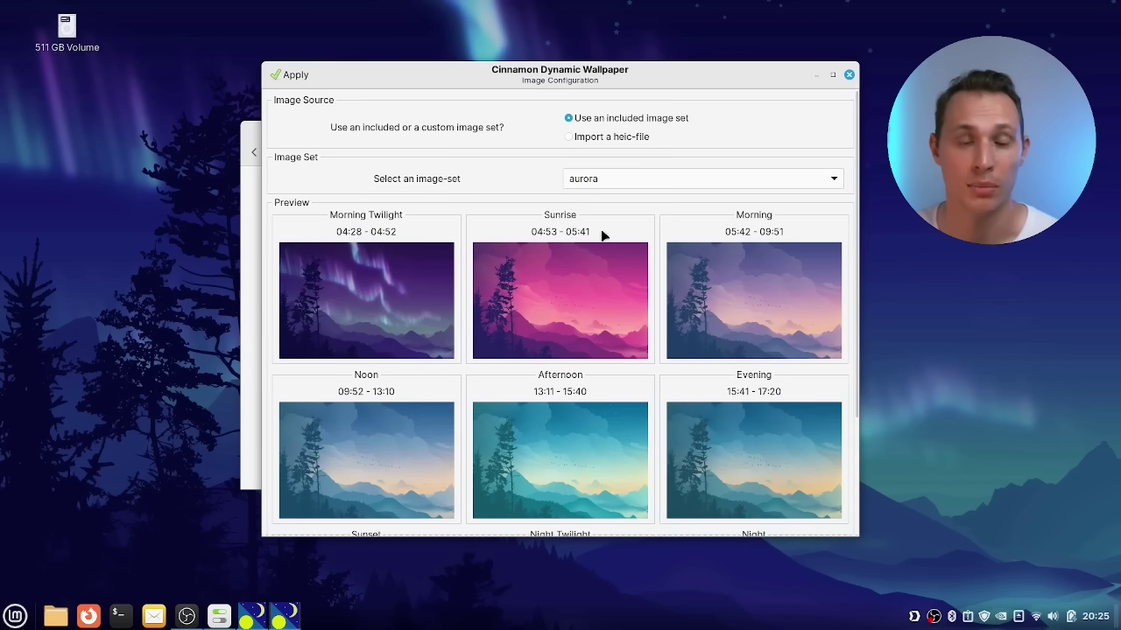
scroll(550, 285, "down", 4)
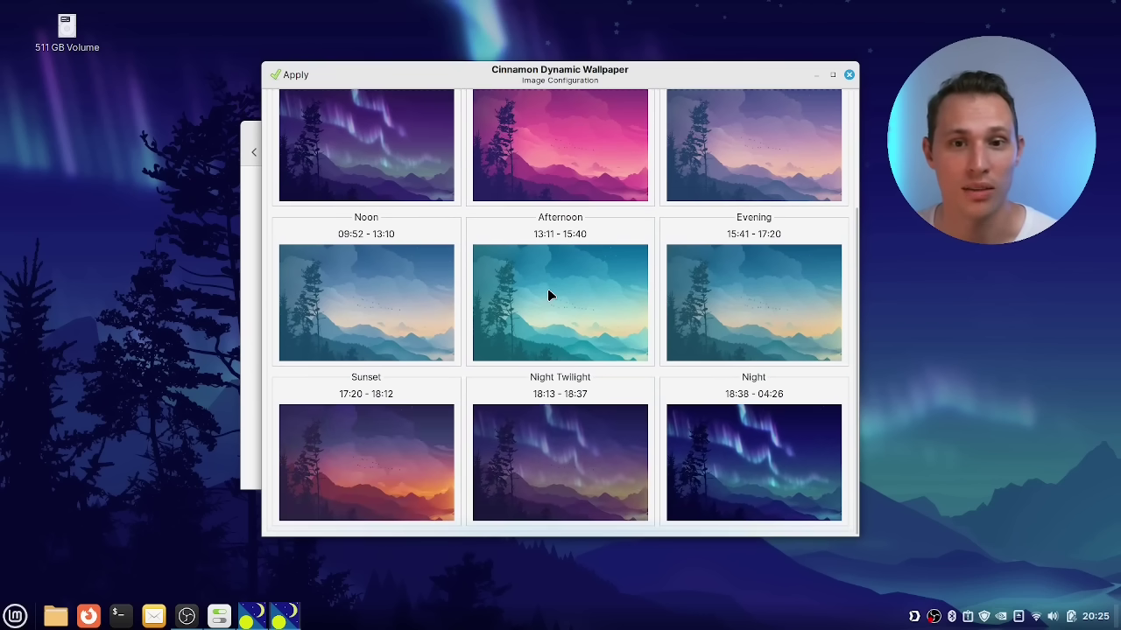
scroll(549, 291, "up", 4)
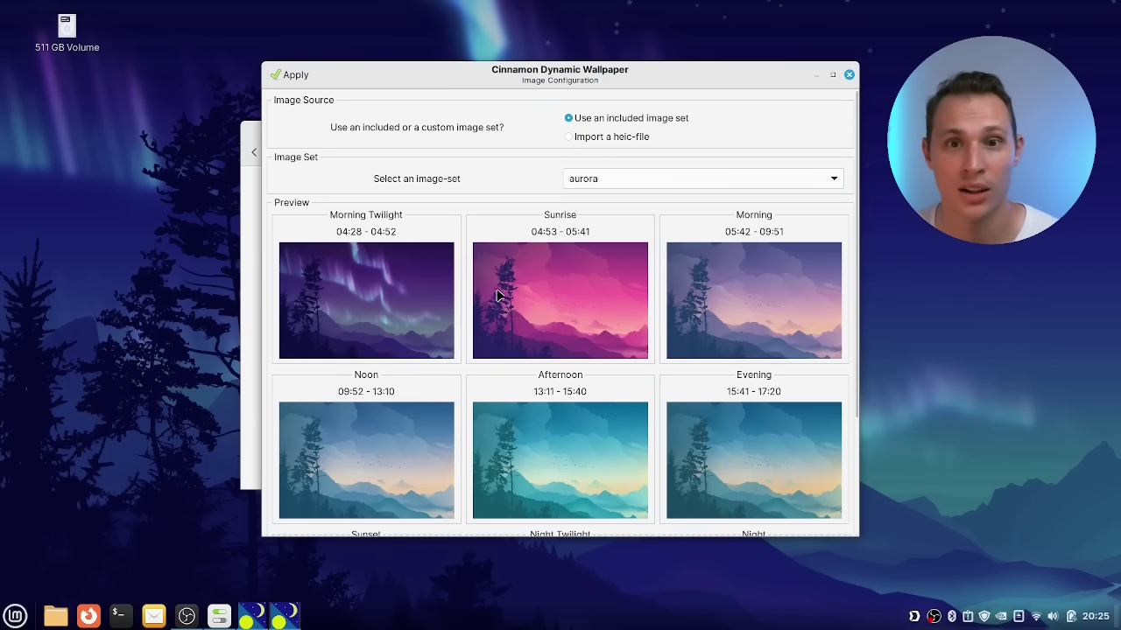
left_click(652, 183)
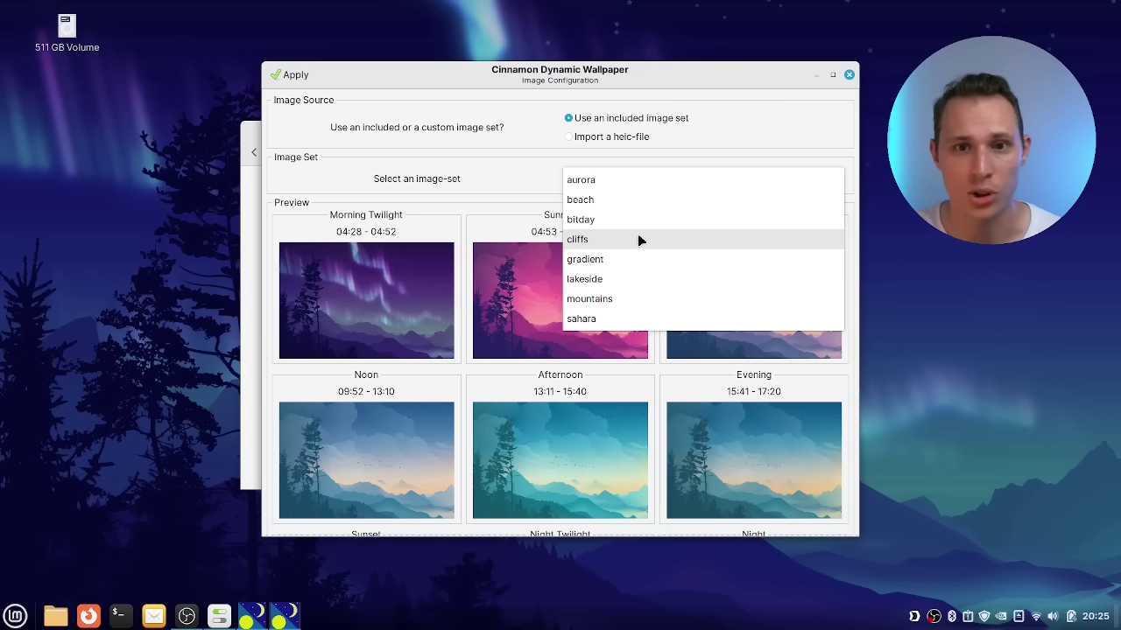
left_click(643, 179)
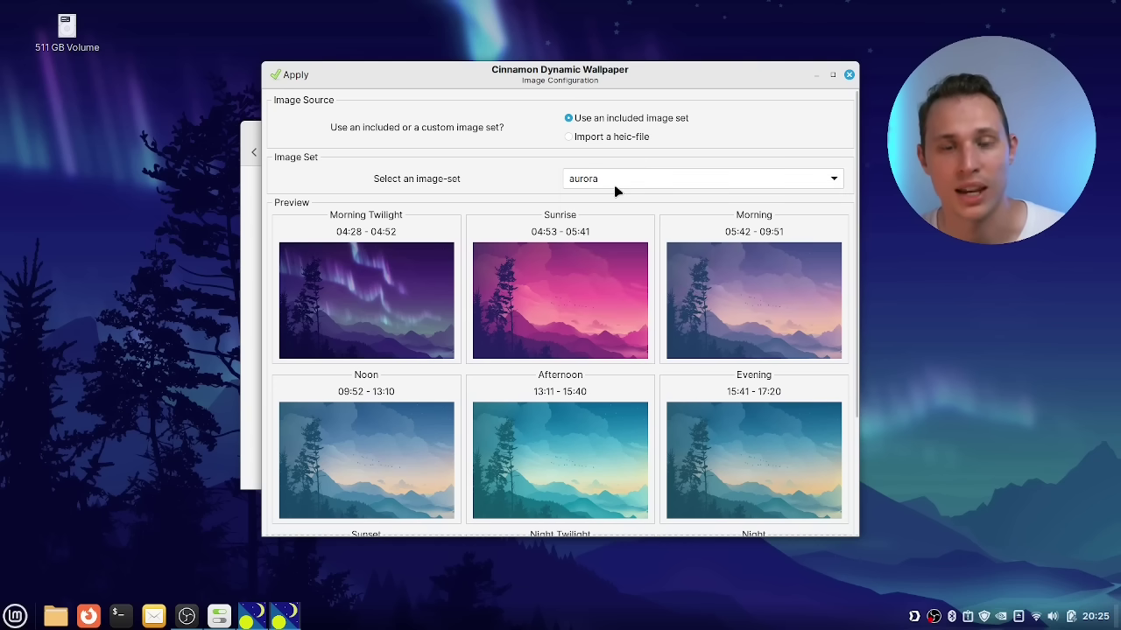
left_click(639, 181)
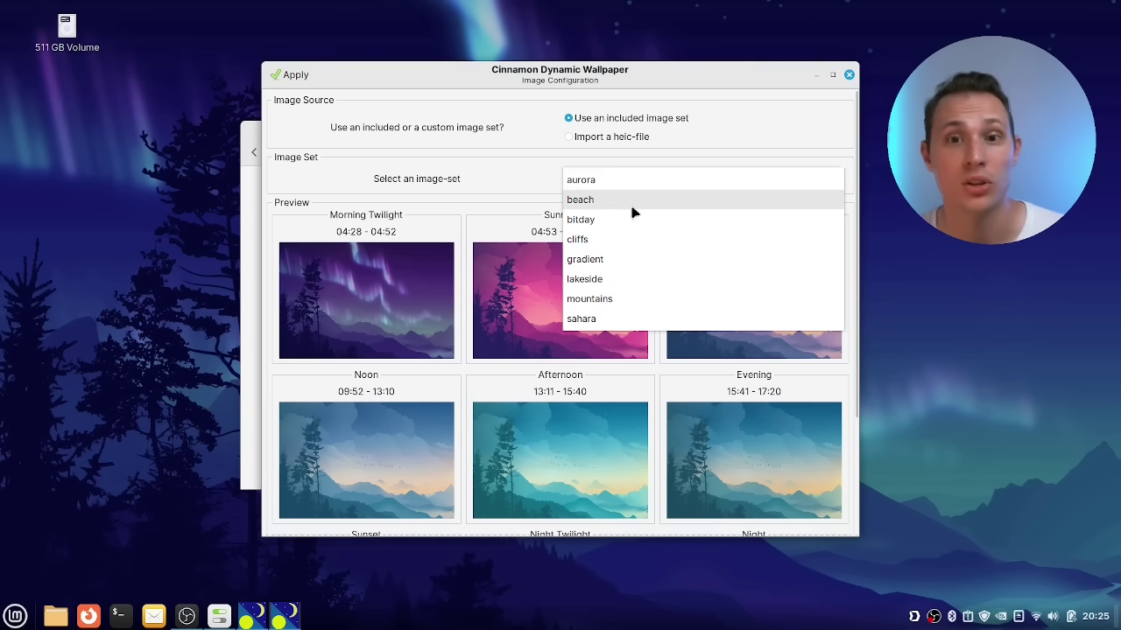
left_click(635, 201)
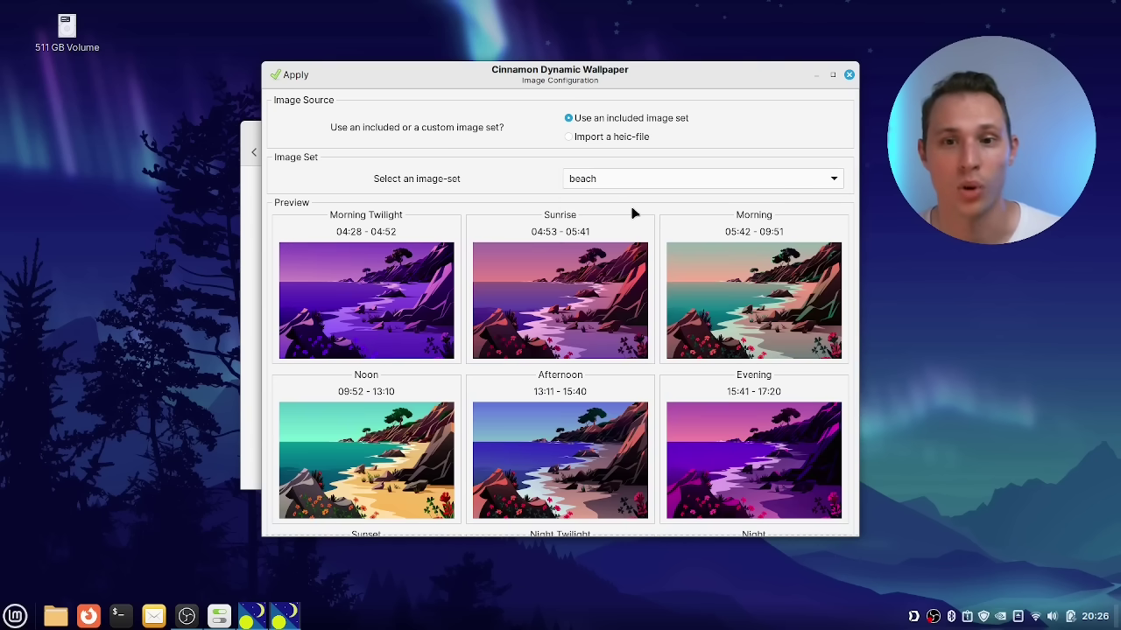
left_click(637, 188)
left_click(632, 202)
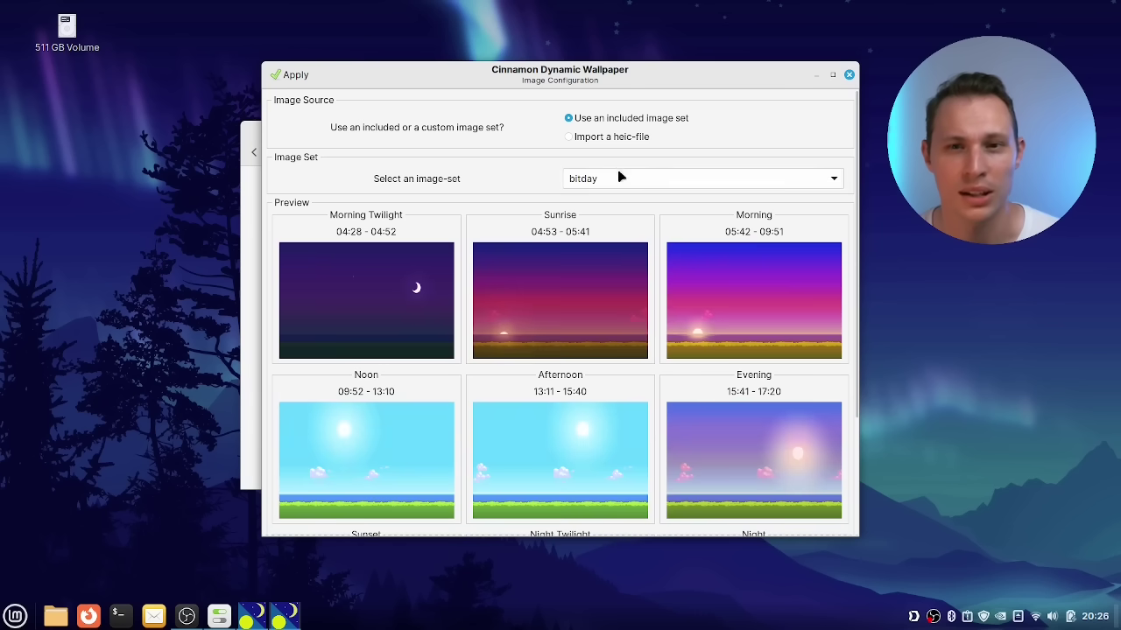
Step: Preview the cliffs, gradient, lakeside and mountains image sets, then close Image Configuration
left_click(610, 179)
left_click(608, 202)
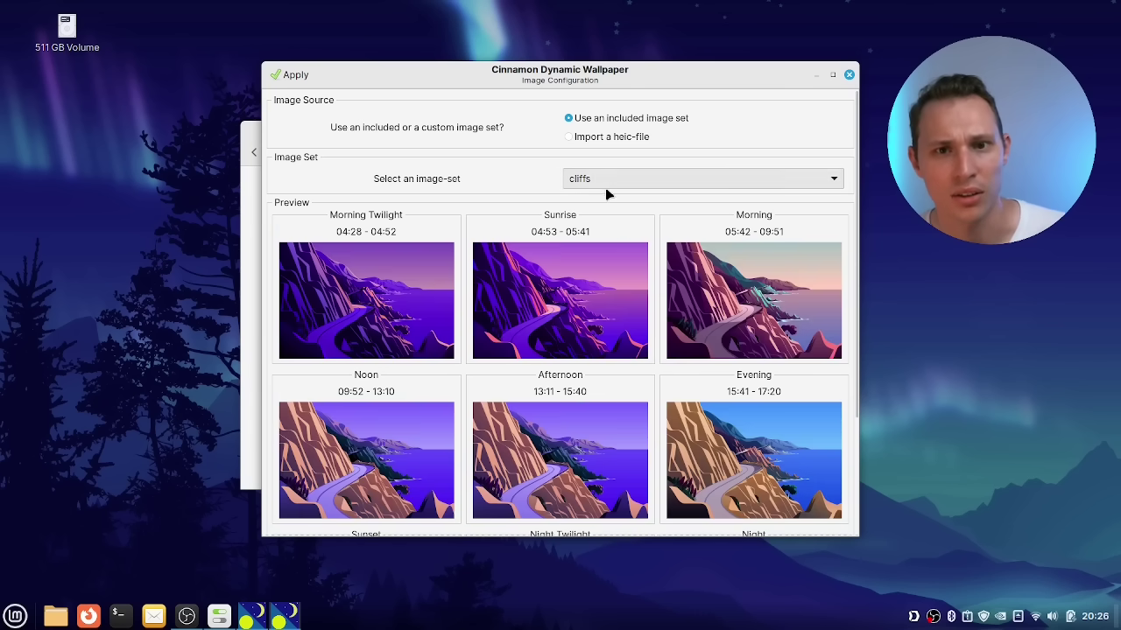
left_click(605, 185)
left_click(605, 201)
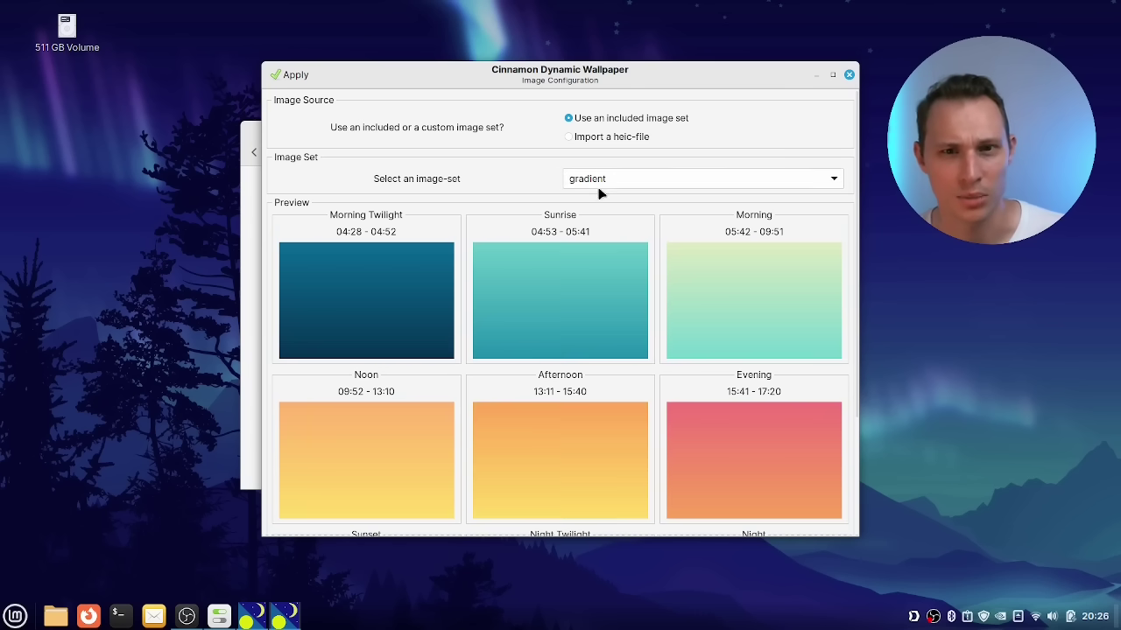
left_click(602, 187)
left_click(603, 201)
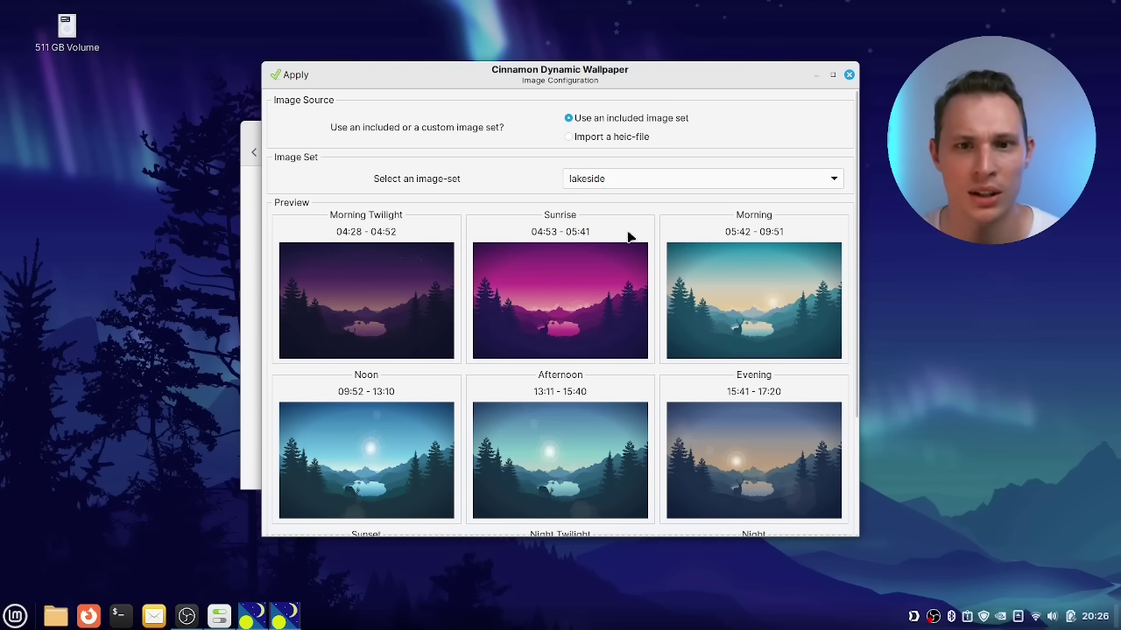
left_click(655, 186)
left_click(643, 203)
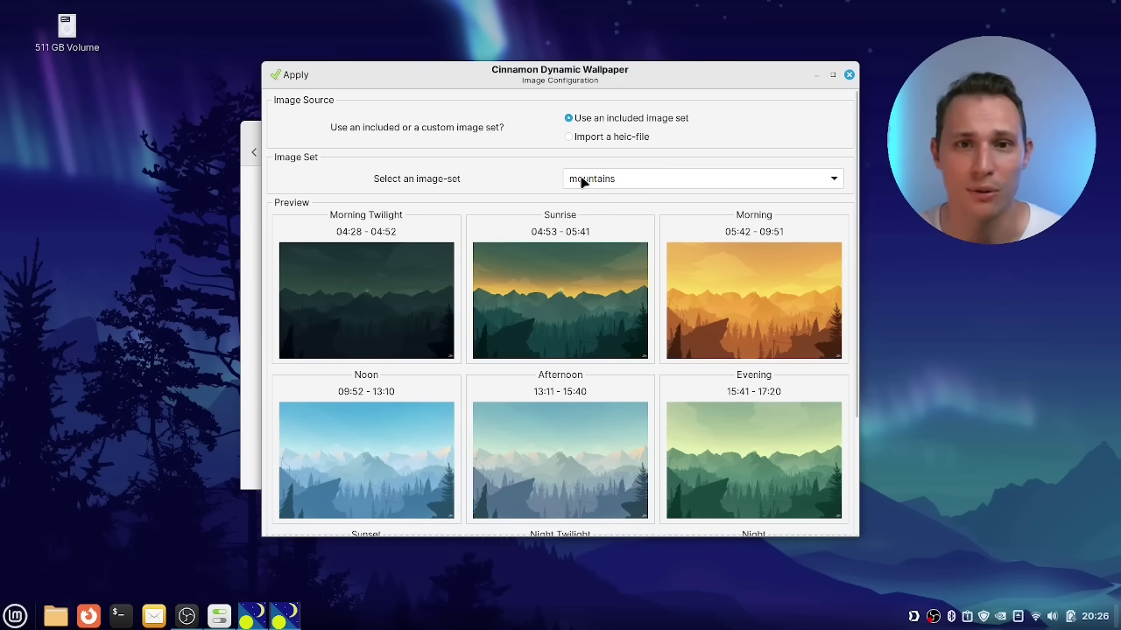
left_click(848, 74)
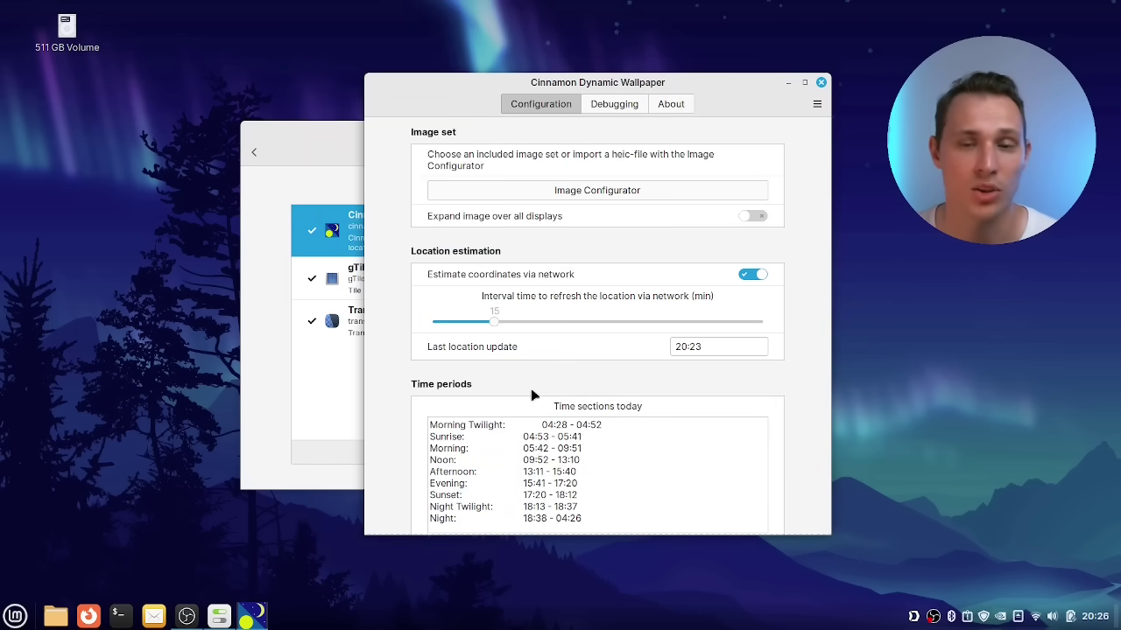
Step: Close System Settings, launch Terminal, centre its window and erase the mistyped 'sudo apt intall nala'
left_click(822, 82)
left_click(743, 129)
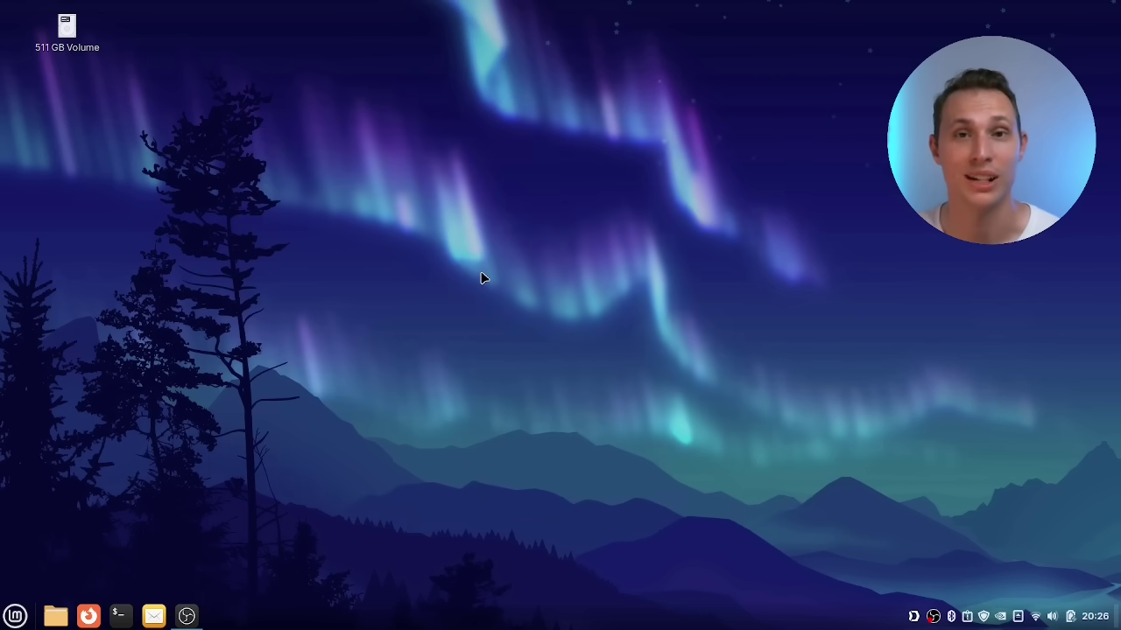
left_click(5, 614)
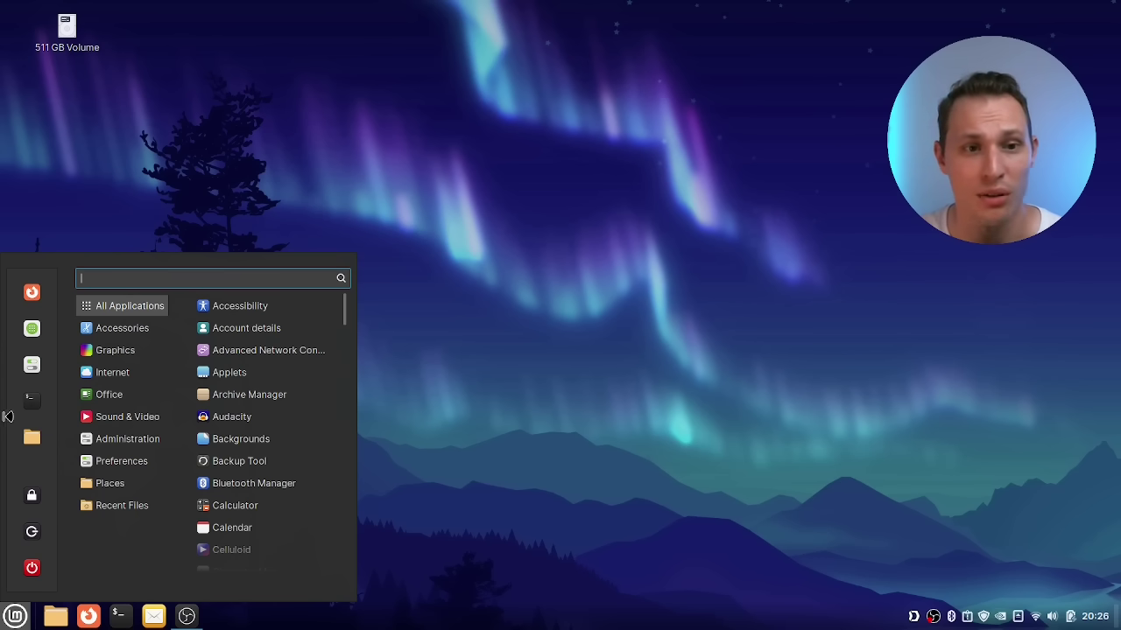
left_click(29, 399)
left_click_drag(320, 115, 508, 110)
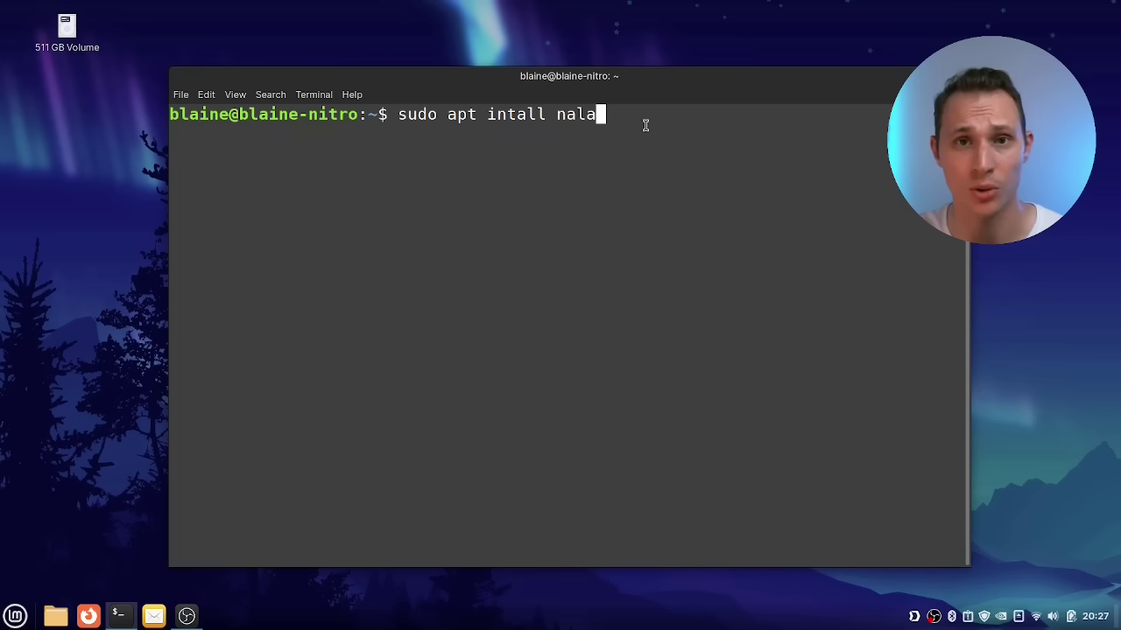
key("BackSpace")
key("BackSpace")
key("BackSpace")
key("BackSpace")
key("BackSpace")
key("BackSpace")
key("BackSpace")
key("BackSpace")
key("BackSpace")
key("BackSpace")
key("BackSpace")
key("BackSpace")
key("BackSpace")
key("BackSpace")
key("BackSpace")
key("BackSpace")
key("BackSpace")
key("BackSpace")
key("BackSpace")
key("BackSpace")
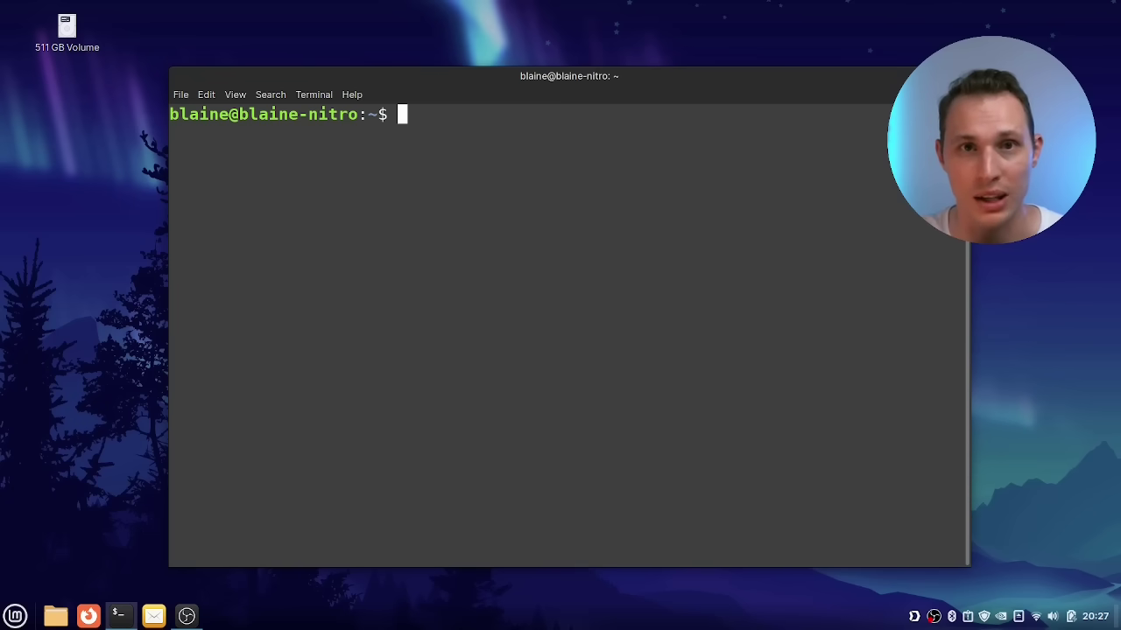
Step: Run 'sudo nala install inkscape' and authenticate with the administrator password
type("sudo na")
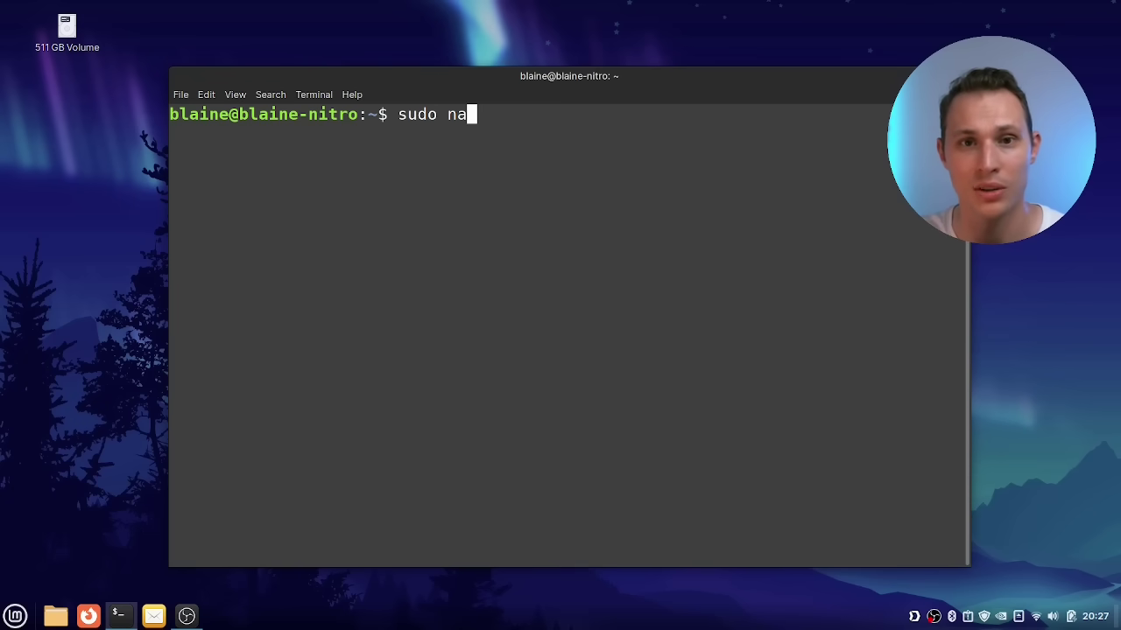
type("la install")
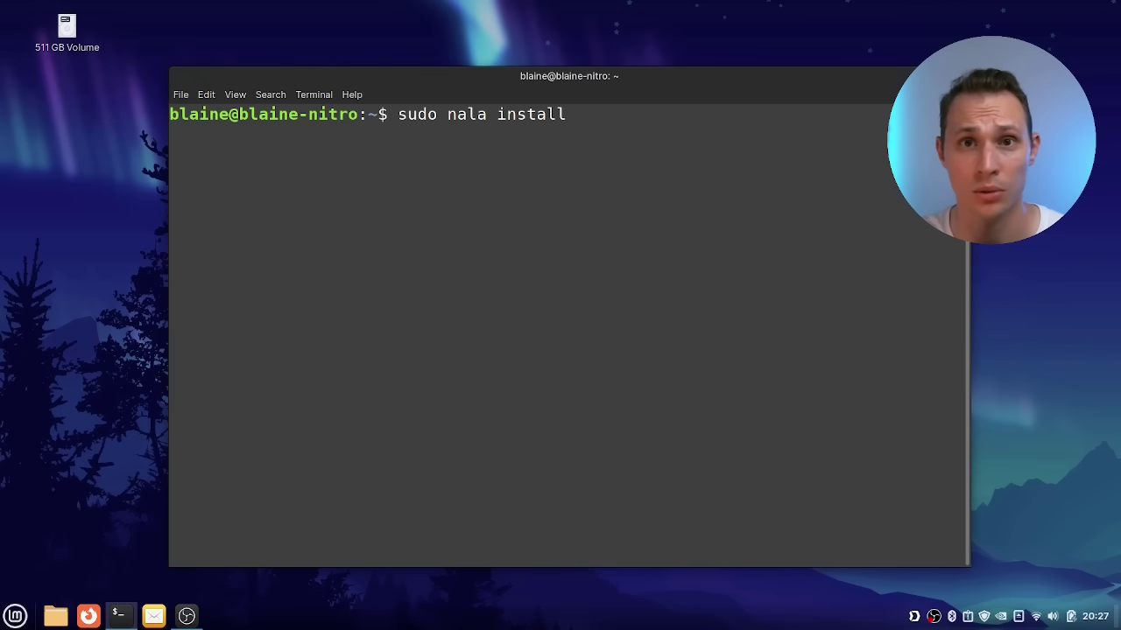
type(" inkscape")
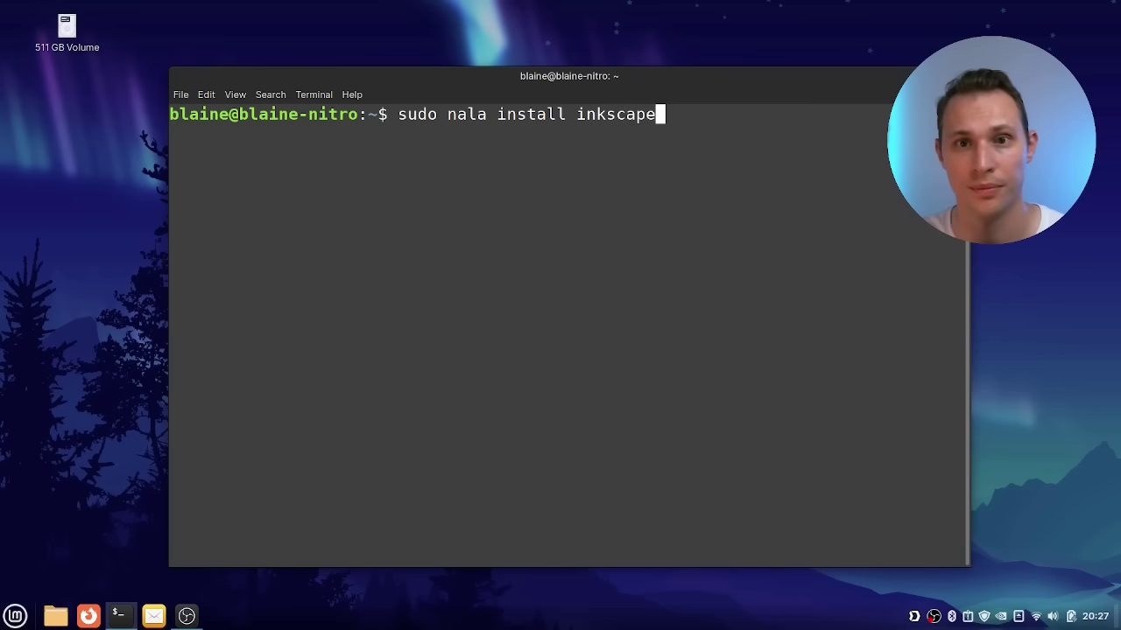
key("Return")
type("******")
key("Return")
Step: Review the 16 packages (24.8 MB) queued for install, down to the Y/n prompt
scroll(617, 221, "up", 15)
scroll(638, 349, "up", 7)
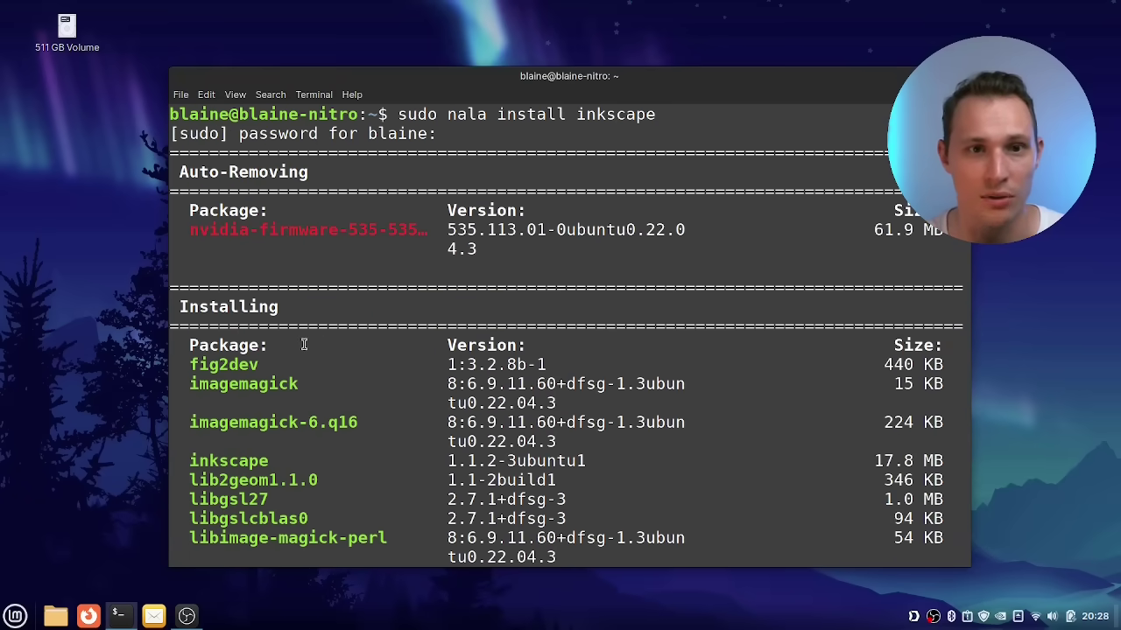
scroll(403, 310, "down", 2)
scroll(288, 302, "down", 5)
scroll(345, 300, "down", 11)
scroll(348, 261, "down", 6)
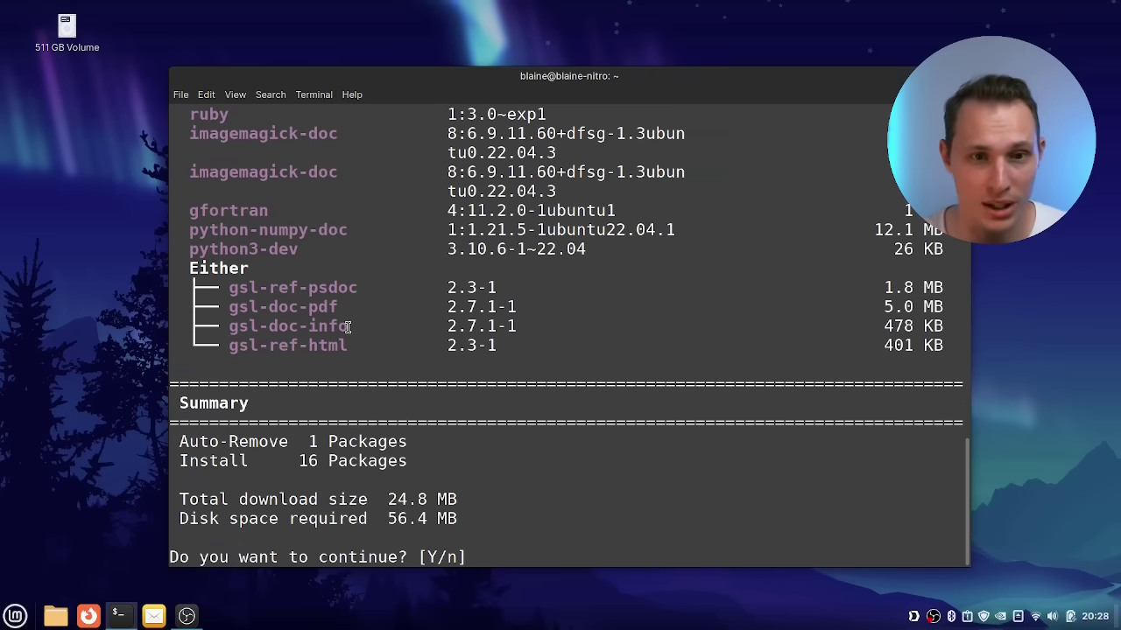
Step: Answer 'y' so the Inkscape install finishes successfully, then close the terminal
type("y")
key("Return")
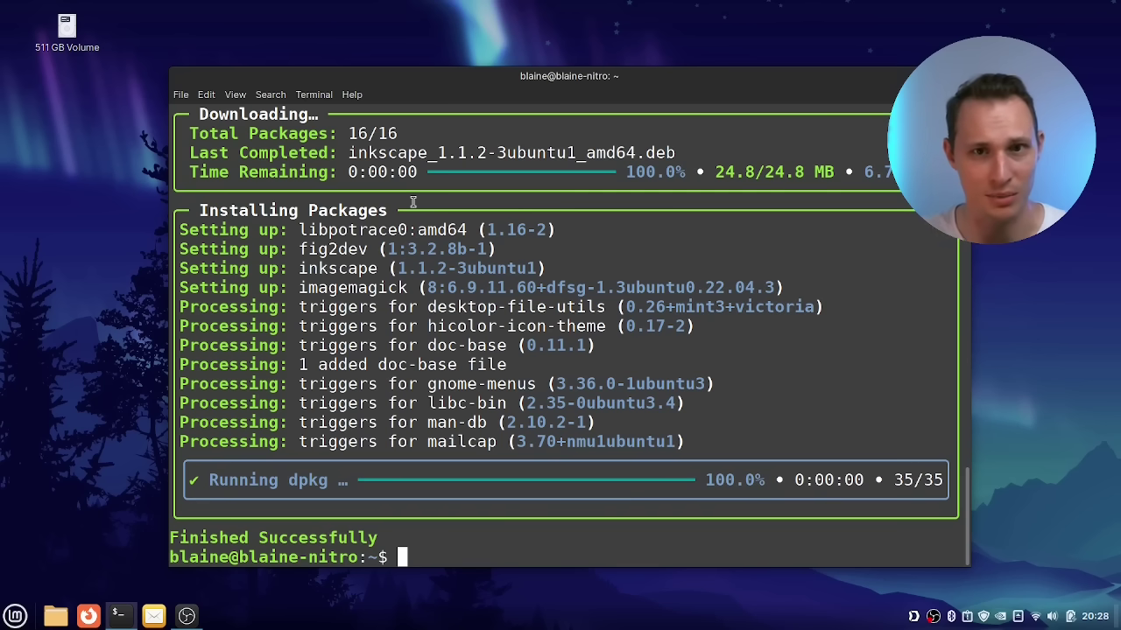
scroll(421, 358, "up", 12)
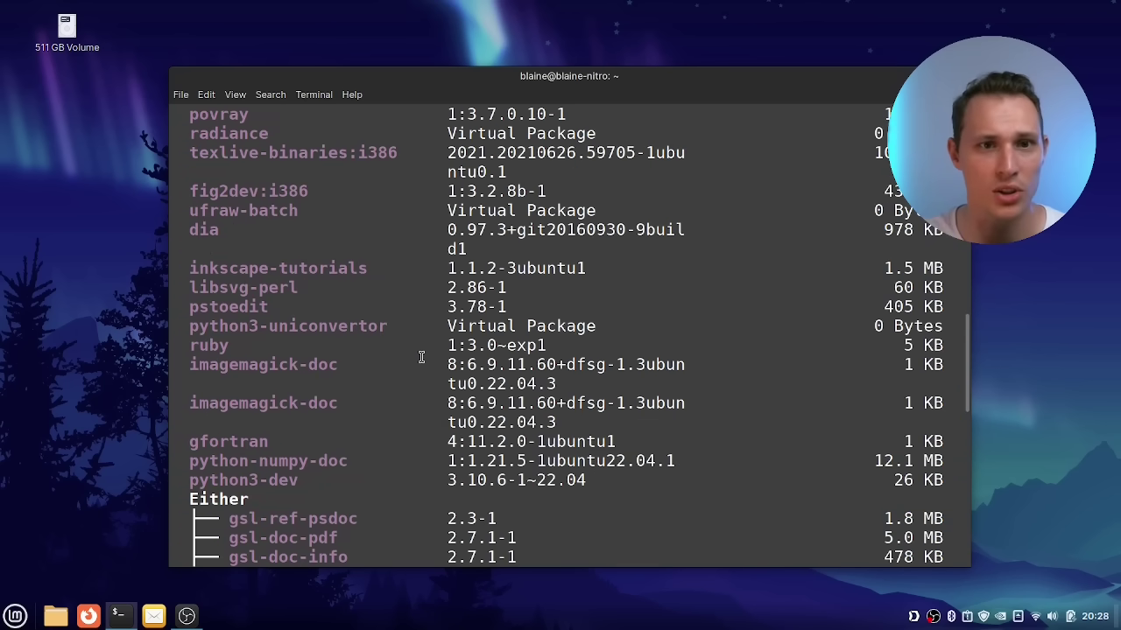
scroll(421, 357, "up", 6)
scroll(421, 357, "down", 18)
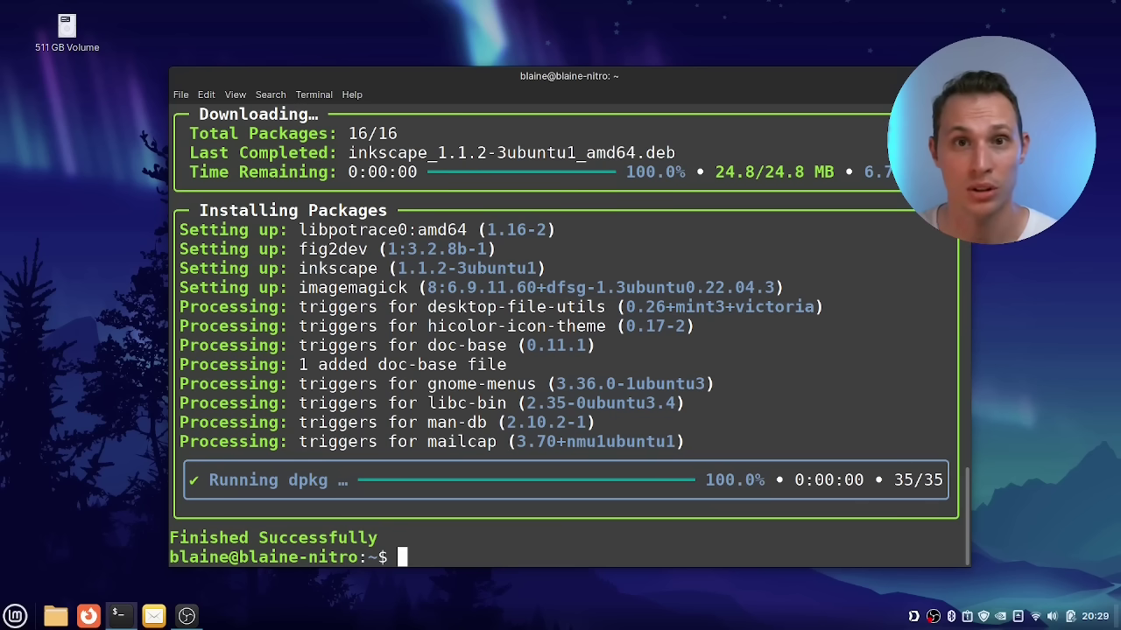
key("super+d")
left_click(16, 615)
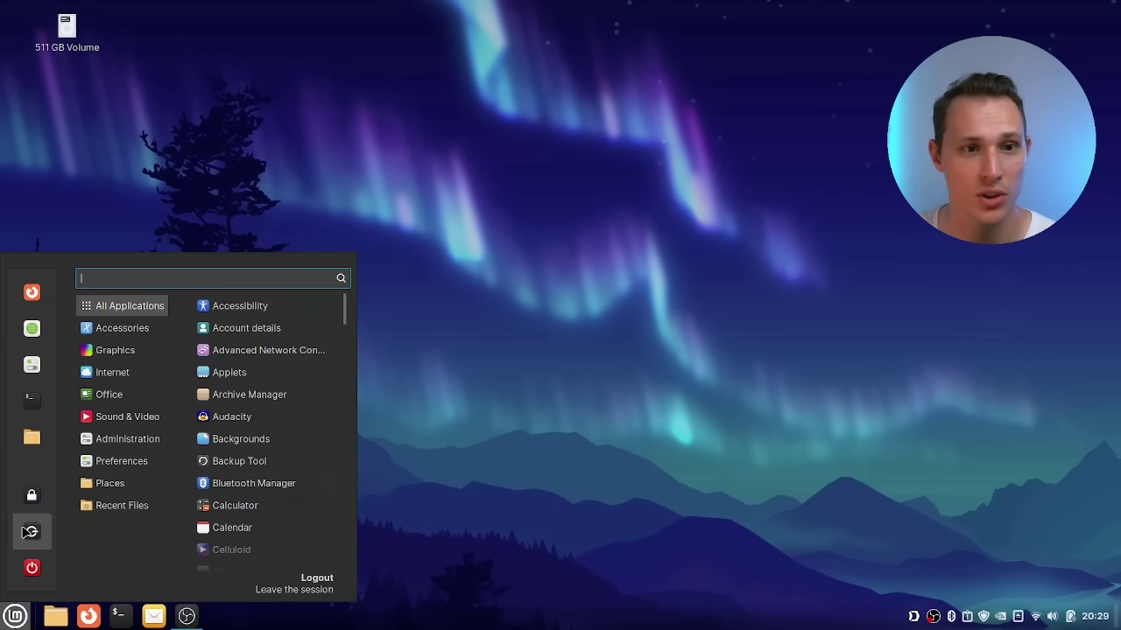
left_click(31, 341)
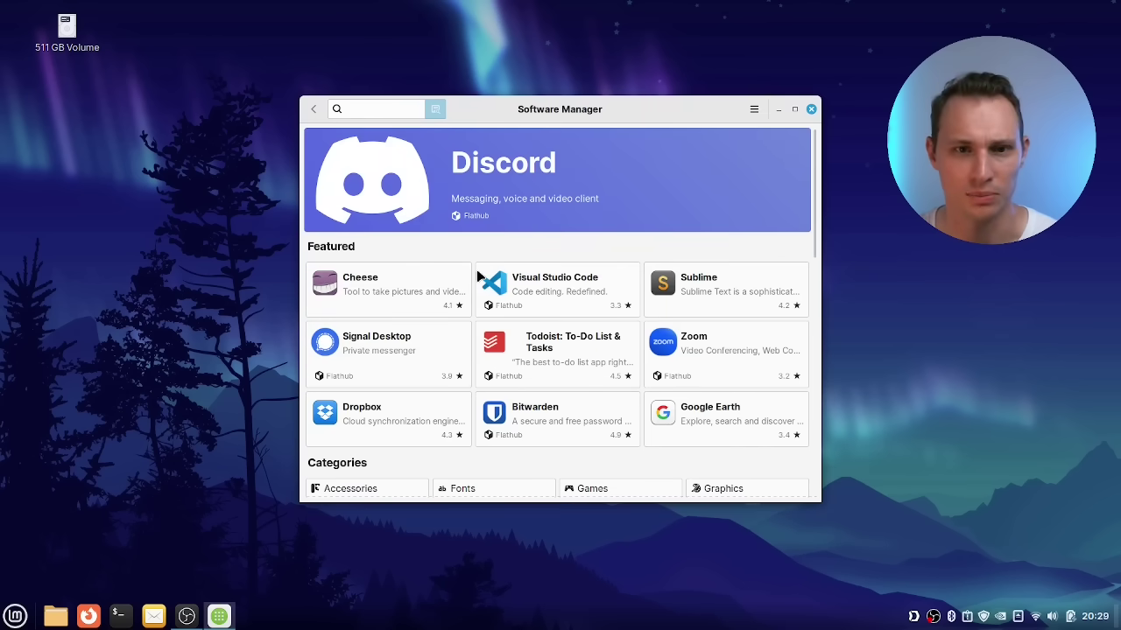
left_click(810, 108)
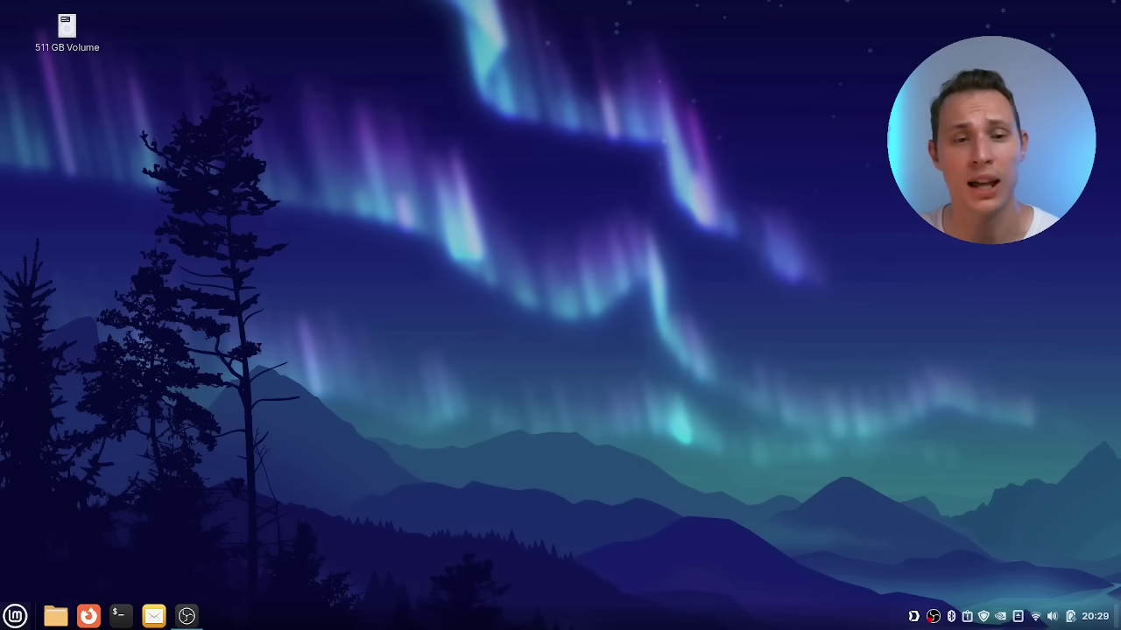
left_click(16, 616)
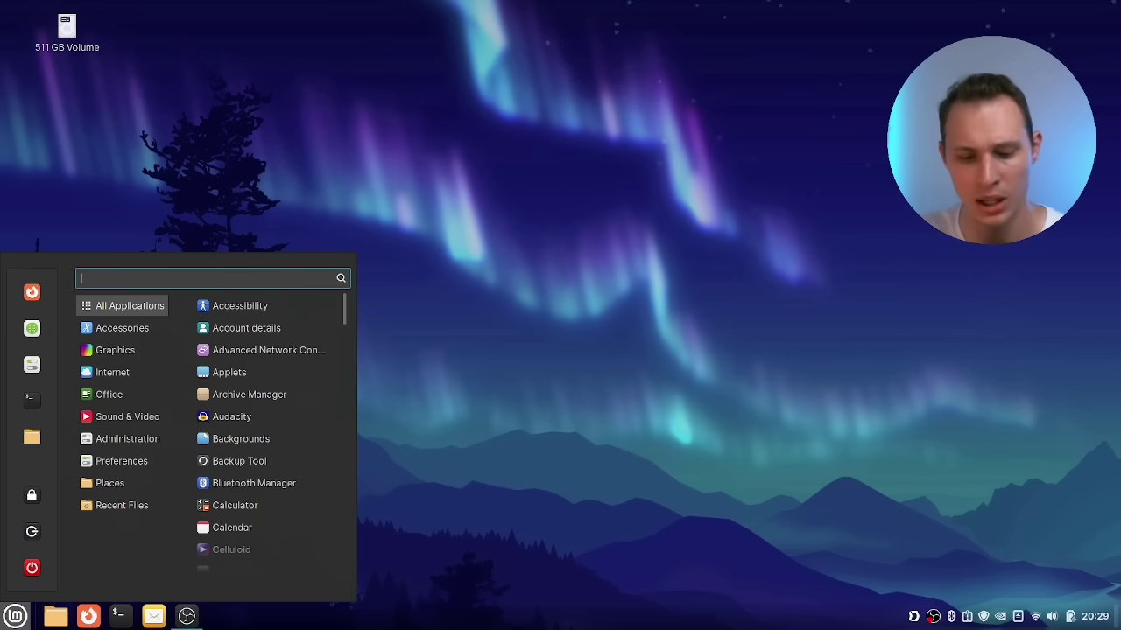
type("war")
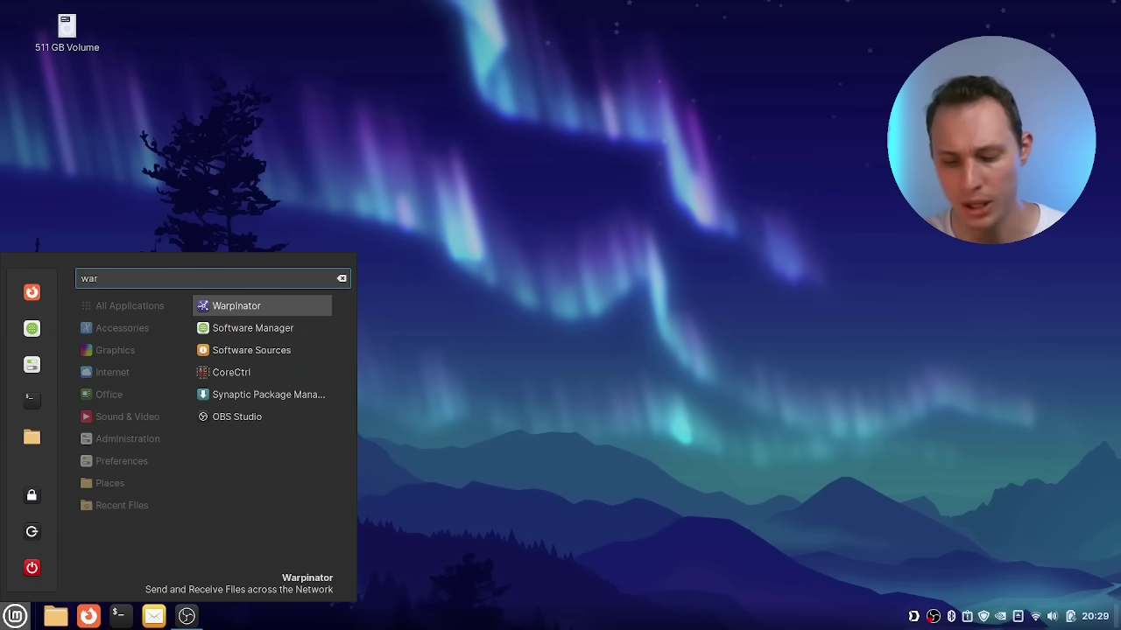
key("Return")
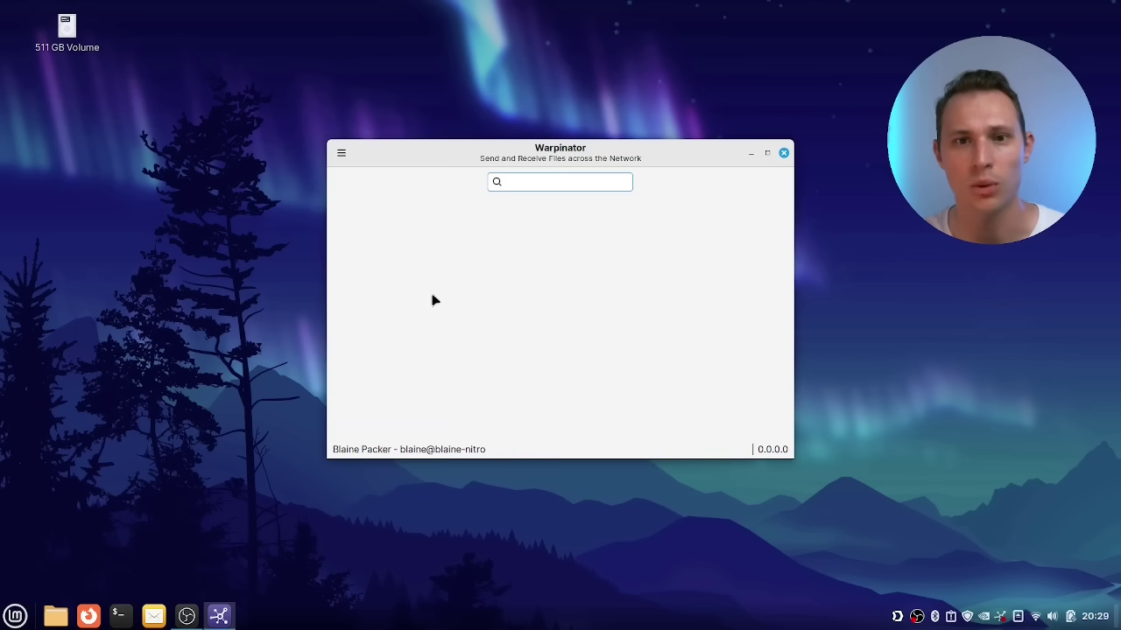
left_click_drag(445, 160, 481, 193)
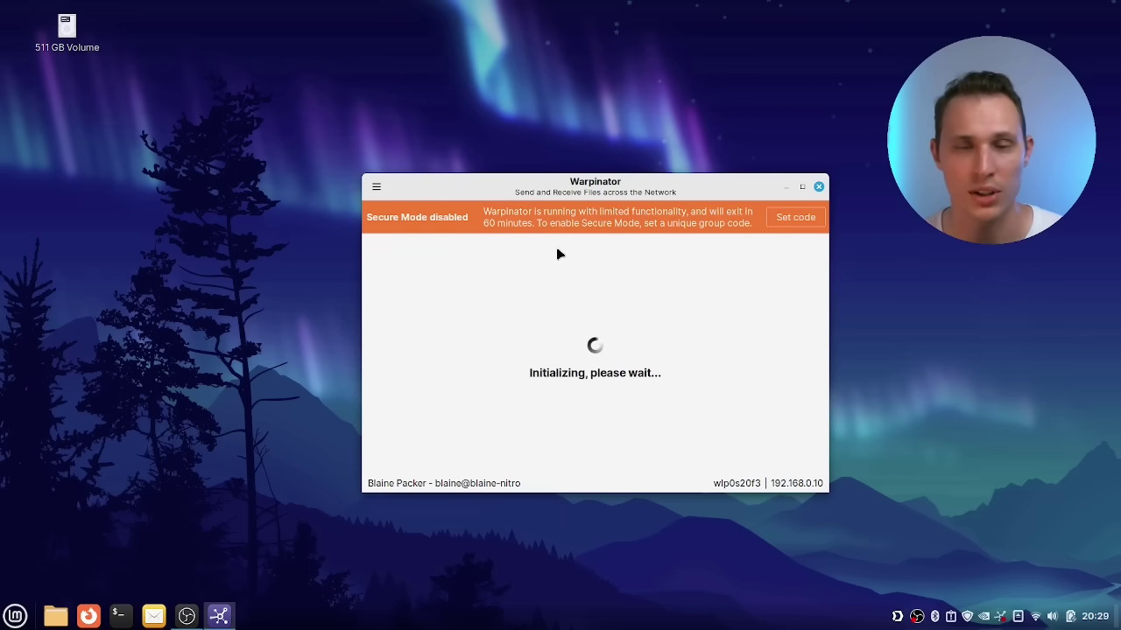
left_click(818, 187)
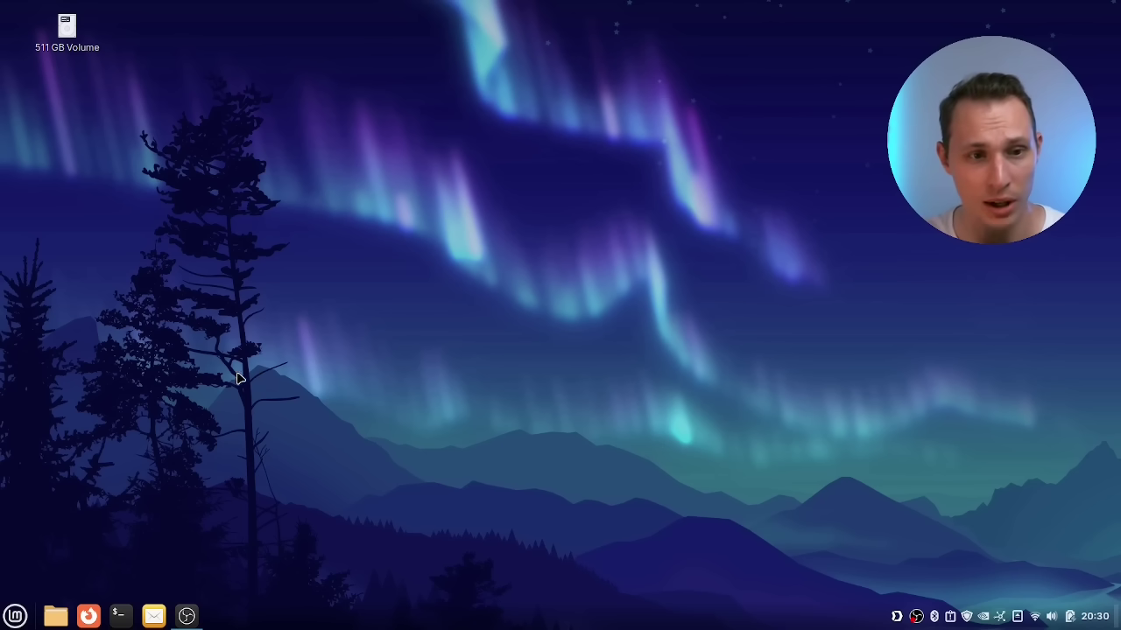
left_click(15, 616)
left_click(33, 321)
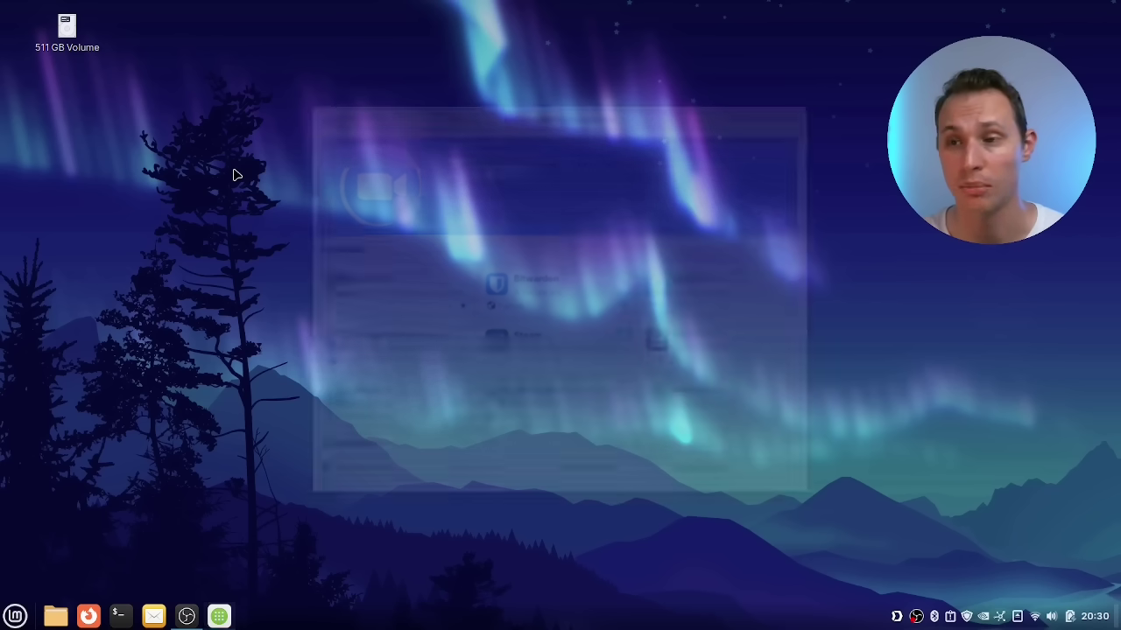
type("localsend")
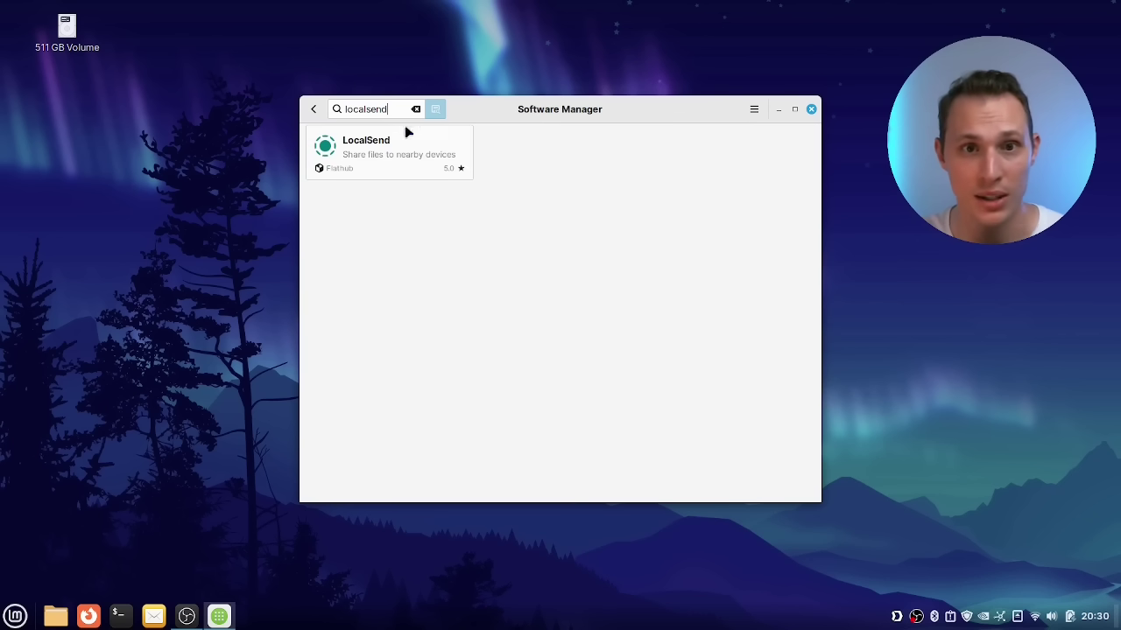
left_click(386, 155)
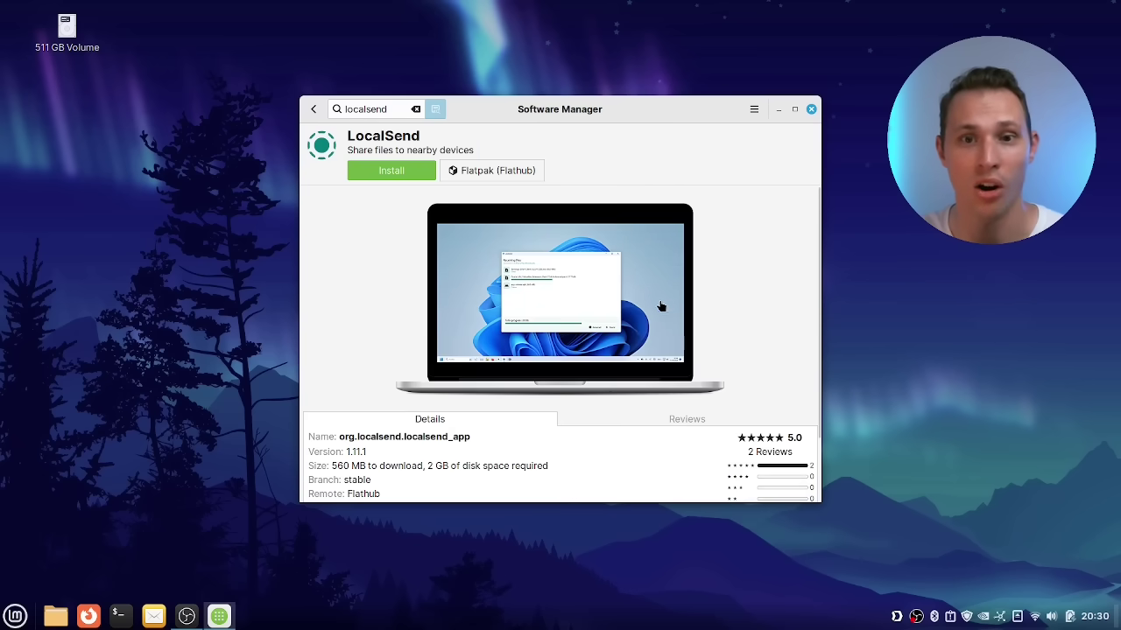
scroll(641, 327, "down", 1)
scroll(626, 329, "down", 1)
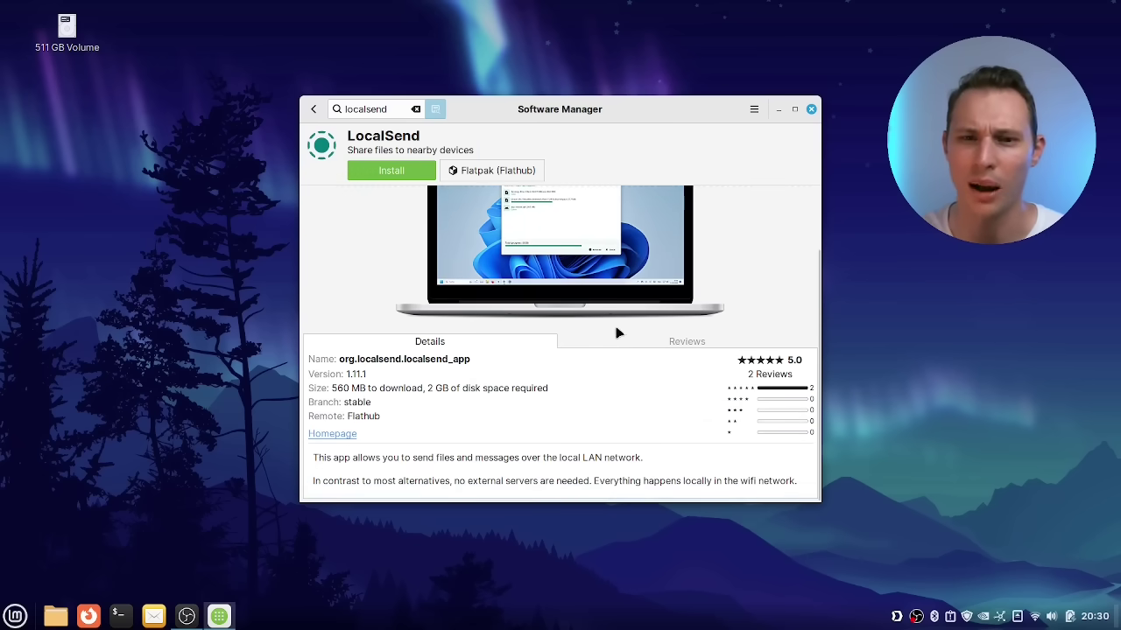
scroll(600, 343, "up", 2)
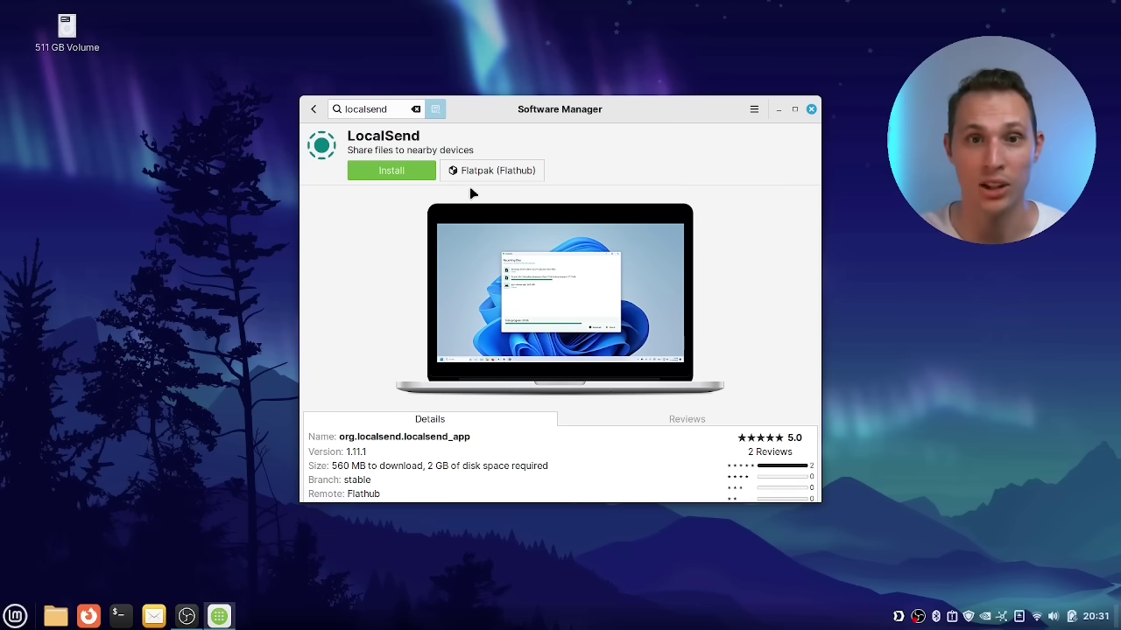
left_click(811, 109)
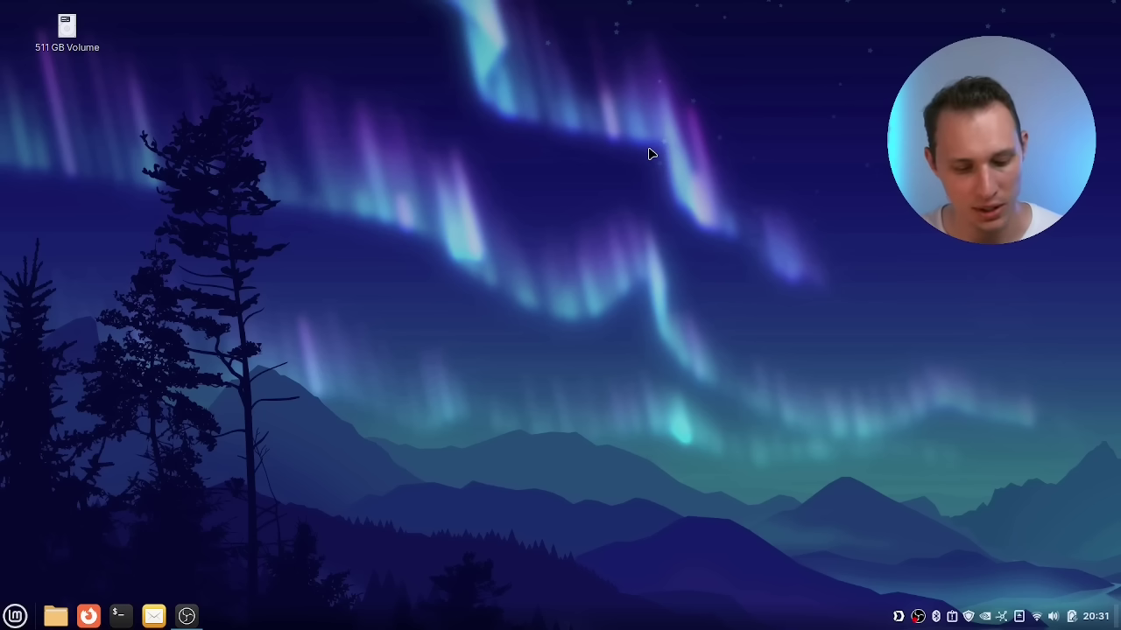
Step: Launch LocalSend by searching 'local', nudge its window right, and switch to the Send page
key("super")
type("local")
key("Return")
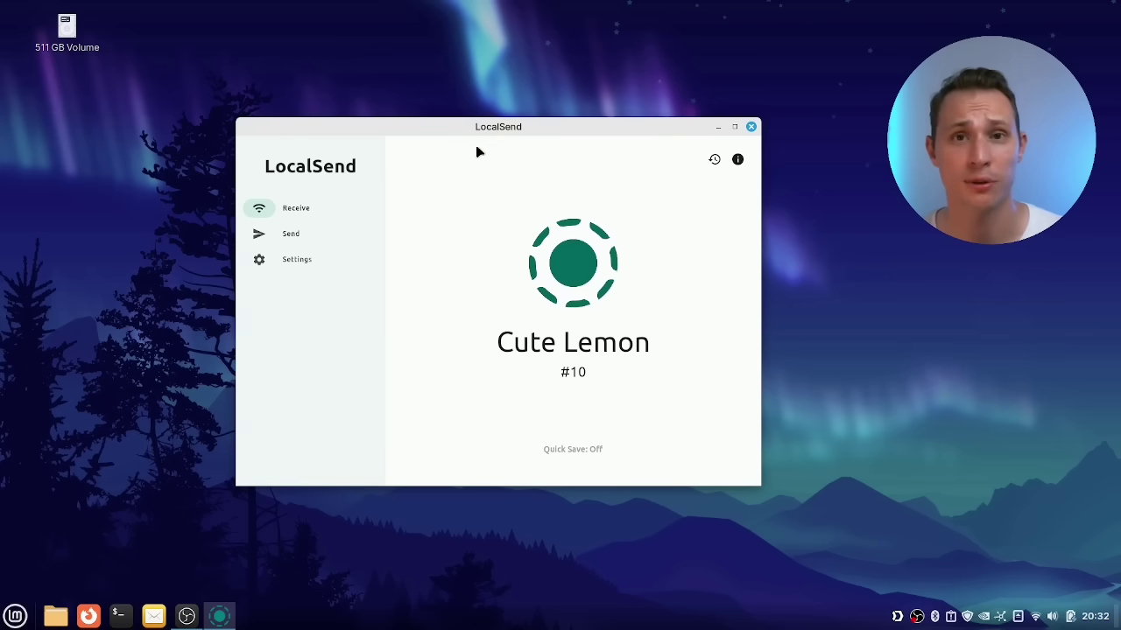
left_click_drag(418, 121, 436, 128)
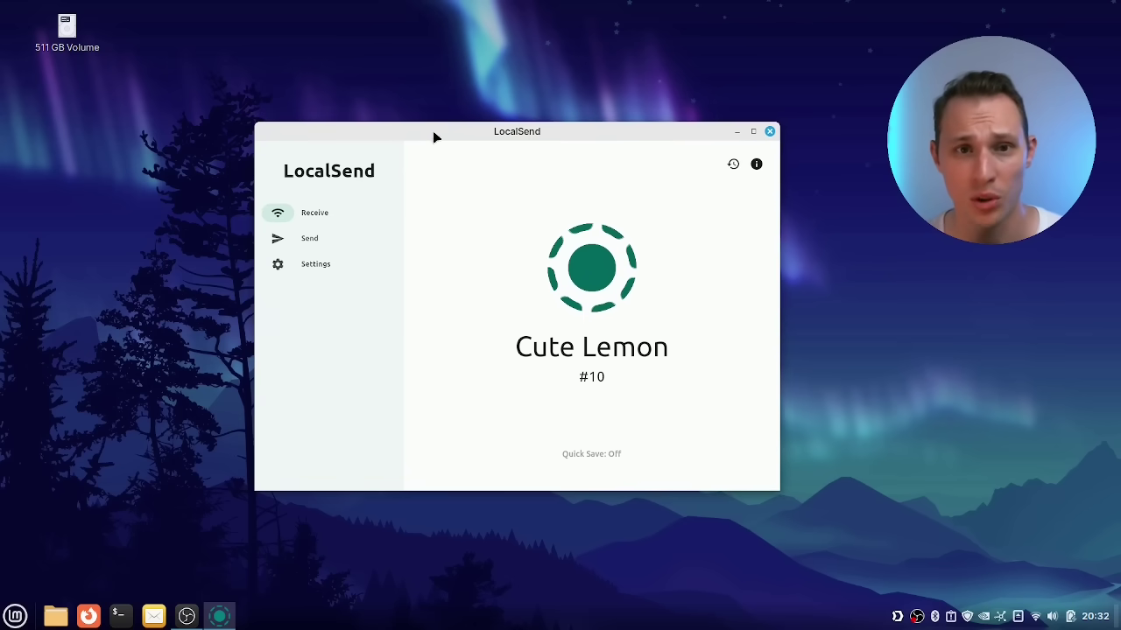
left_click(303, 240)
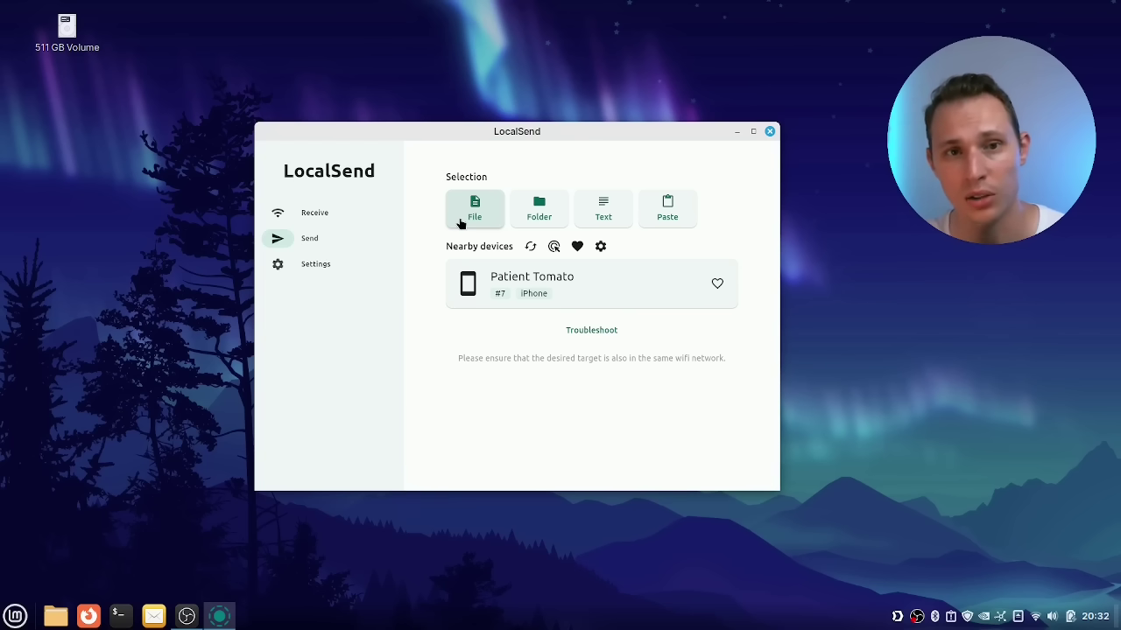
Step: Close the LocalSend window with its close button
left_click(770, 132)
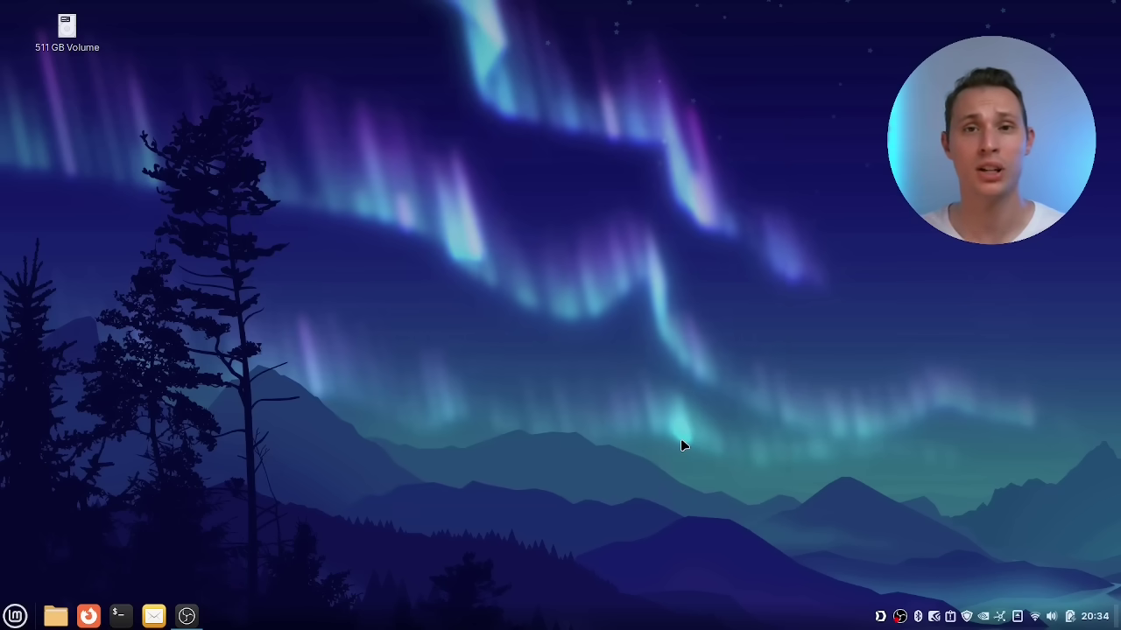